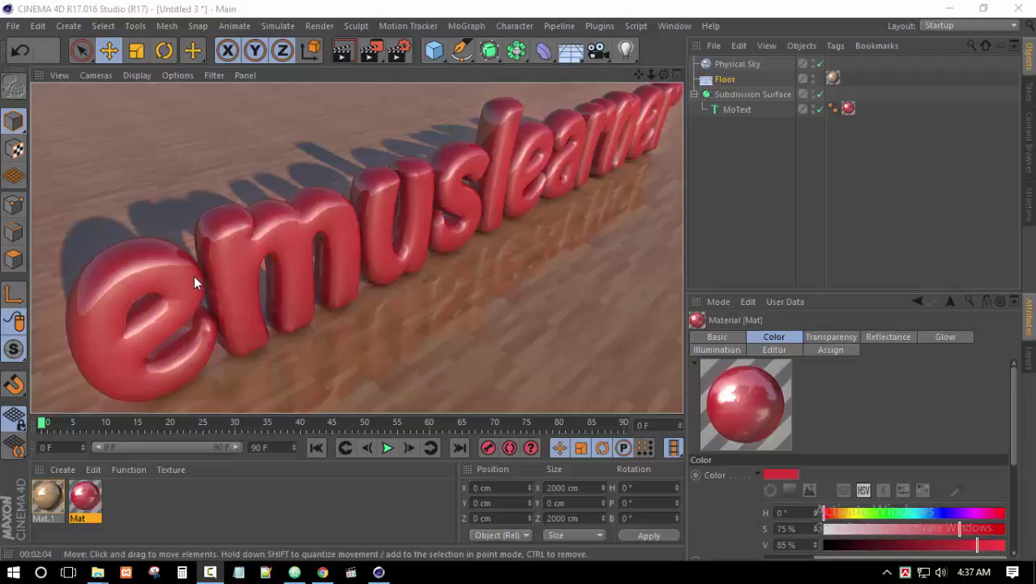
Start a new, empty Cinema 4D project with Ctrl+N.
key(ctrl+n)
Add a MoText object and replace its placeholder word with 'emuslearner'.
click(426, 257)
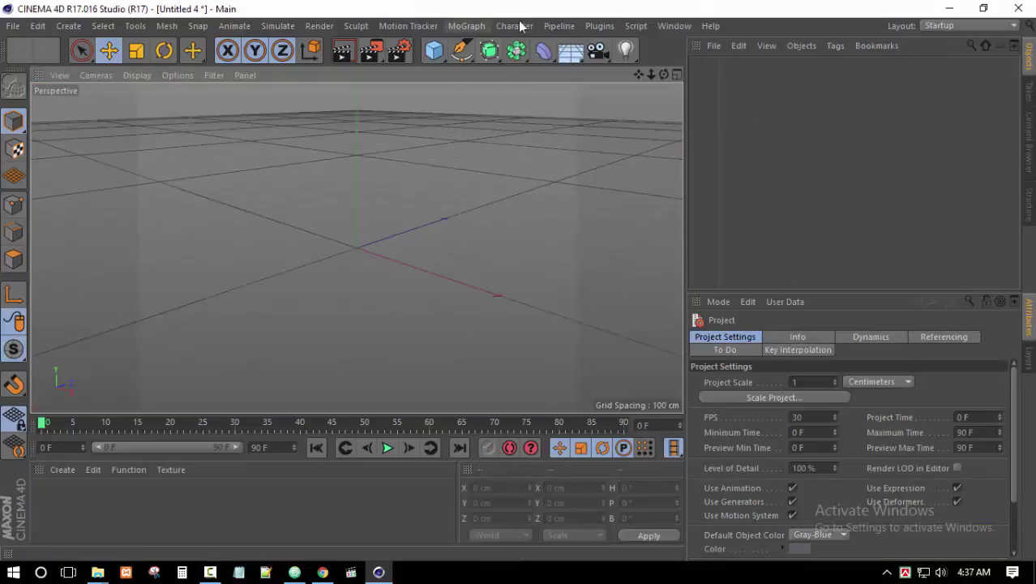
click(474, 31)
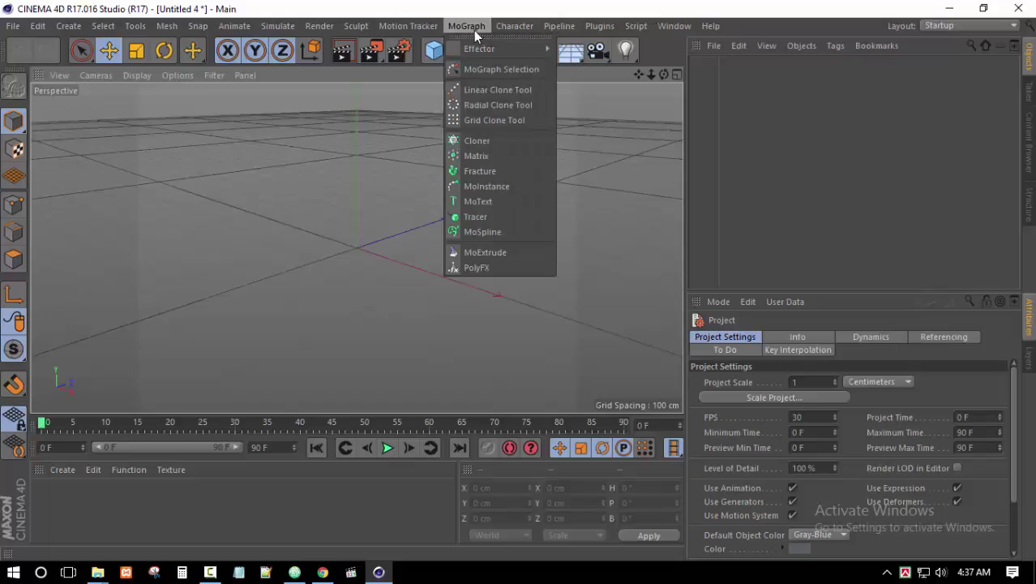
click(478, 202)
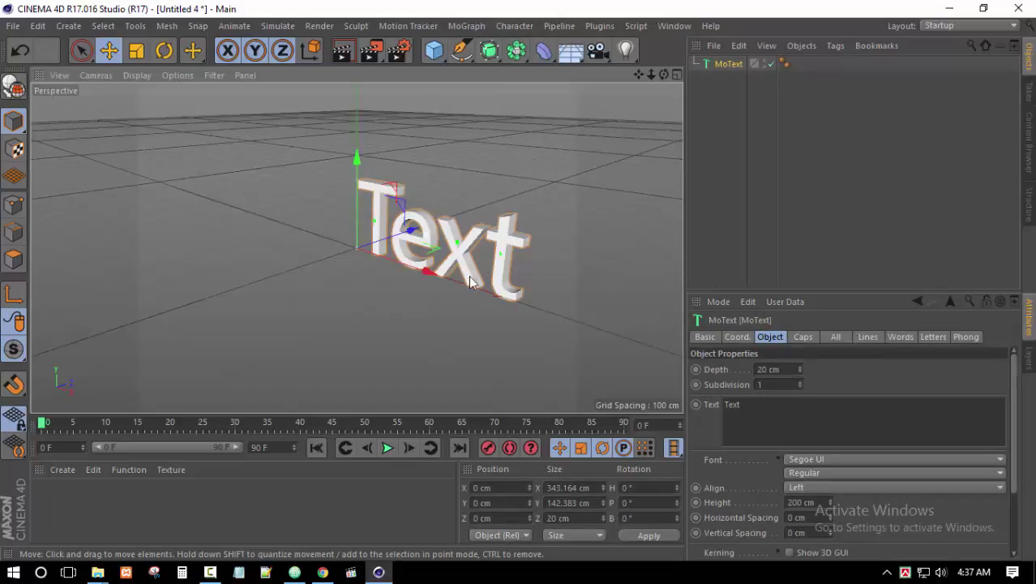
mouse_move(468, 275)
alt+mouse_down()
mouse_move(527, 285)
mouse_move(543, 260)
mouse_move(441, 290)
mouse_move(396, 280)
alt+mouse_up()
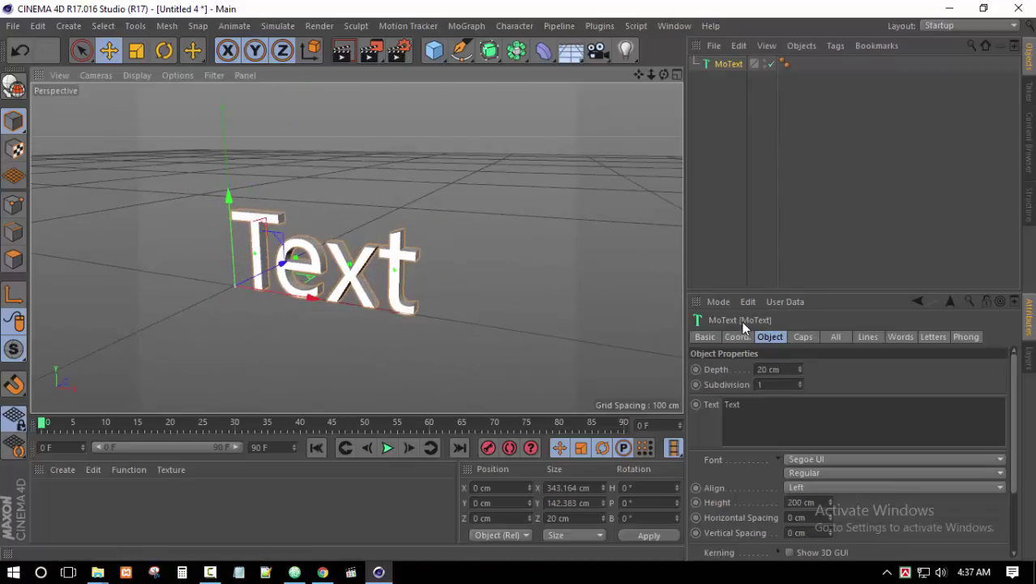
click(766, 336)
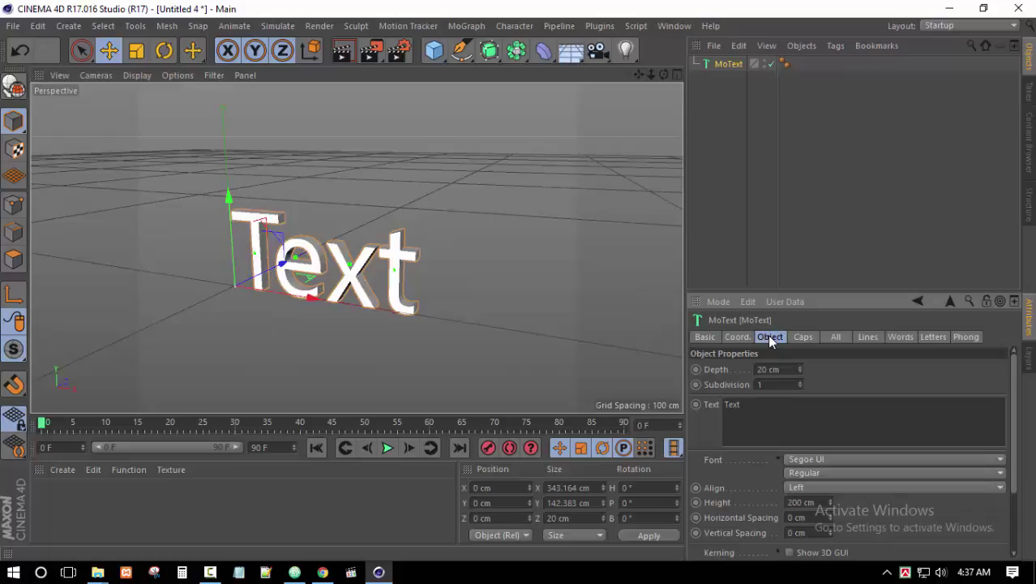
double_click(755, 413)
text(emu)
text(si)
click(546, 317)
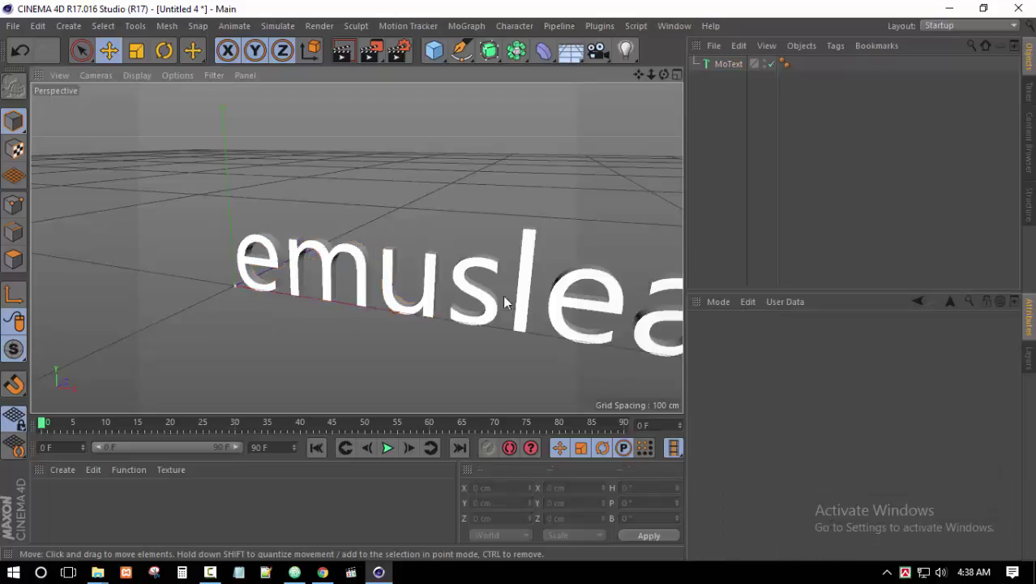
Switch the 'emuslearner' MoText font to Hobo Std.
mouse_move(455, 335)
alt+mouse_down()
mouse_move(393, 325)
mouse_move(499, 311)
mouse_move(378, 273)
mouse_move(521, 269)
mouse_move(586, 284)
mouse_move(587, 262)
alt+mouse_up()
click(586, 262)
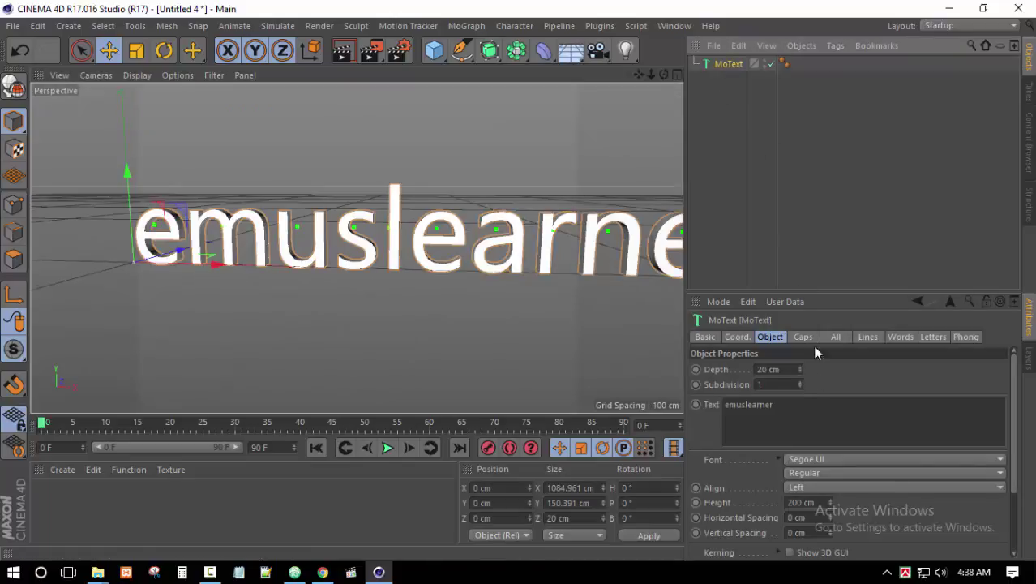
click(767, 409)
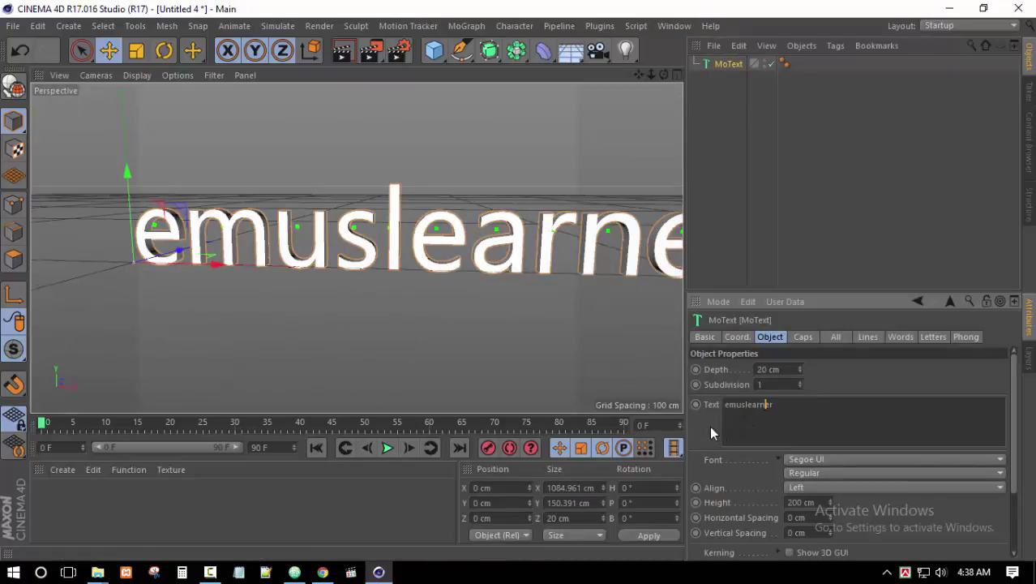
click(750, 464)
click(846, 460)
scroll(860, 377, up, 8)
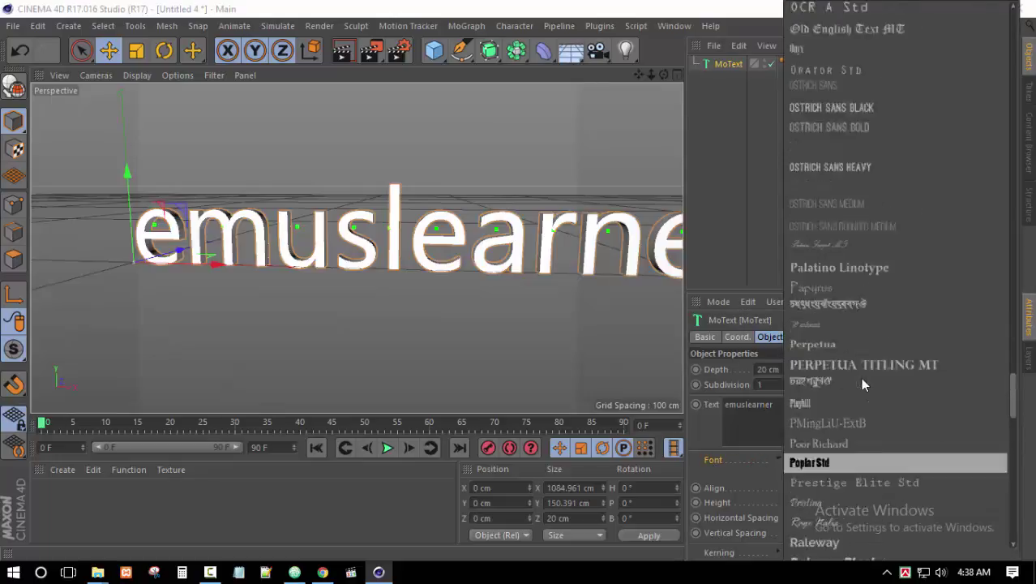
scroll(860, 377, up, 8)
scroll(860, 377, up, 8)
scroll(860, 377, up, 8)
scroll(860, 377, up, 6)
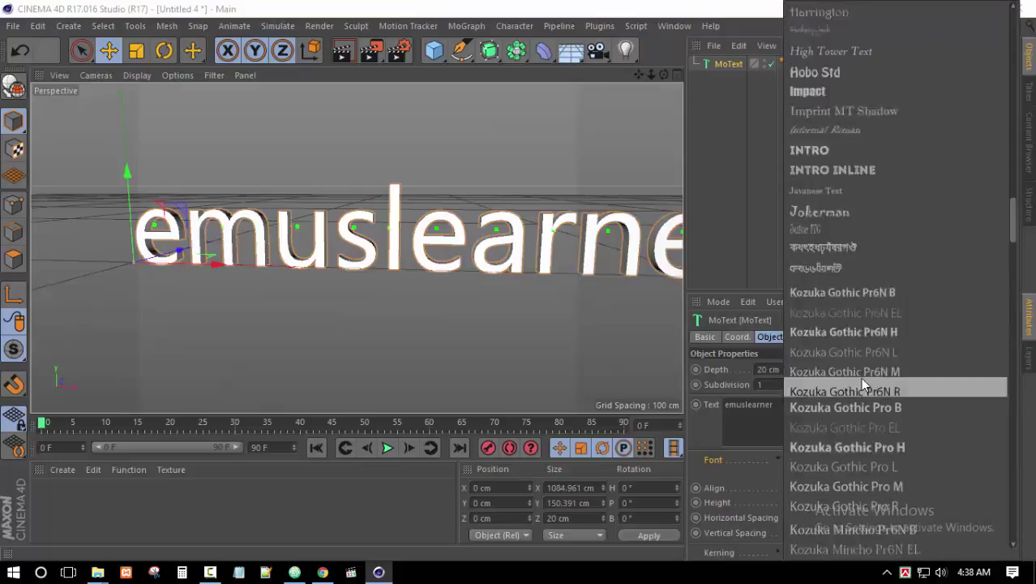
scroll(859, 377, up, 4)
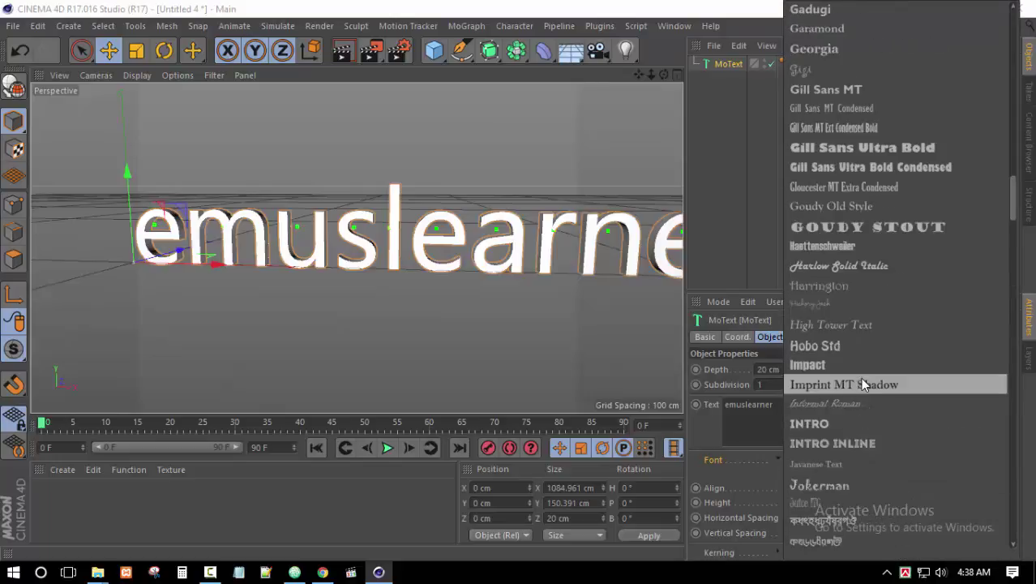
click(835, 347)
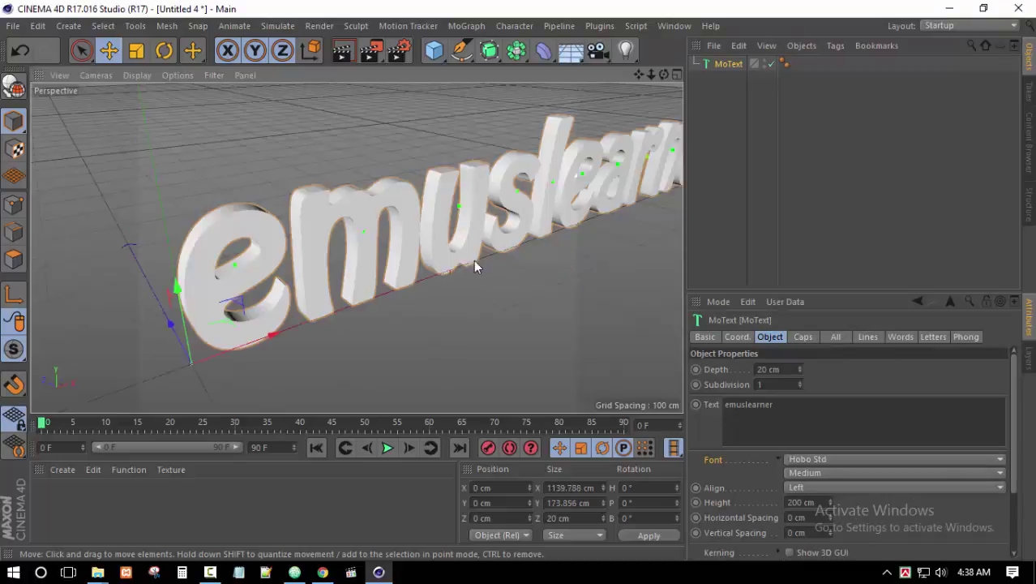
mouse_move(440, 271)
alt+mouse_down()
mouse_move(527, 266)
mouse_move(467, 280)
mouse_move(484, 290)
alt+mouse_up()
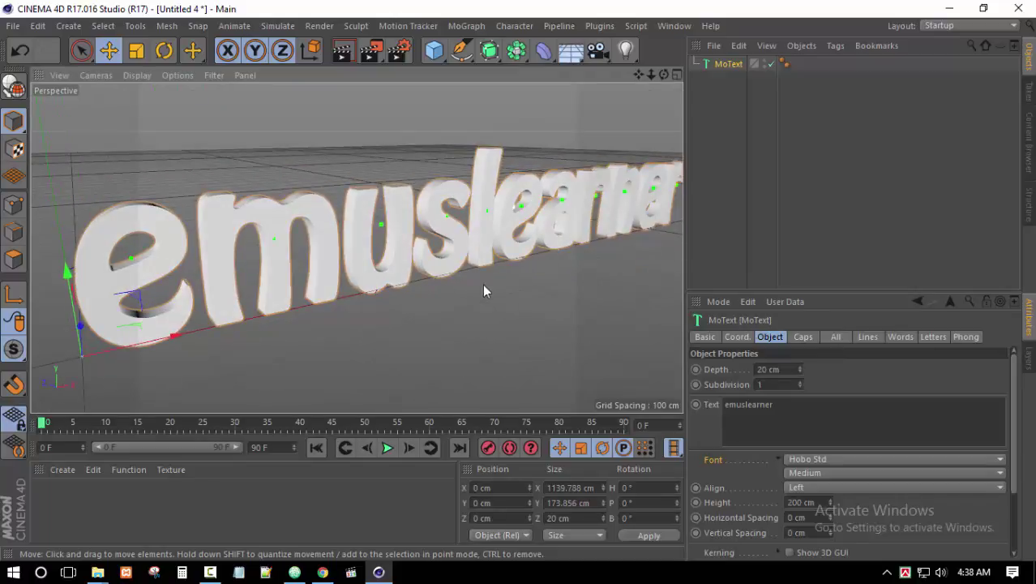
Set both the Start and End caps of the text to Fillet Cap.
click(803, 336)
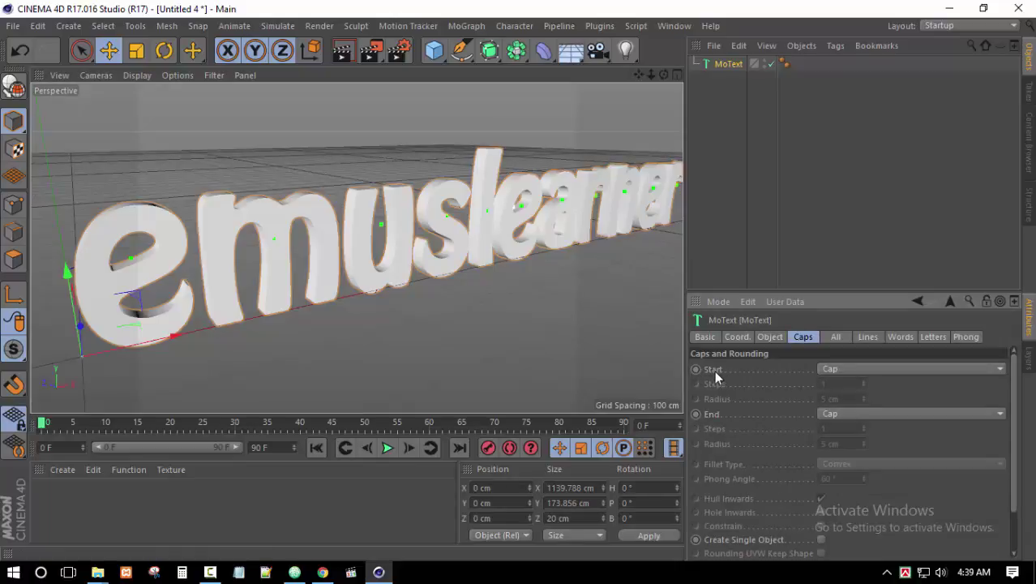
click(882, 370)
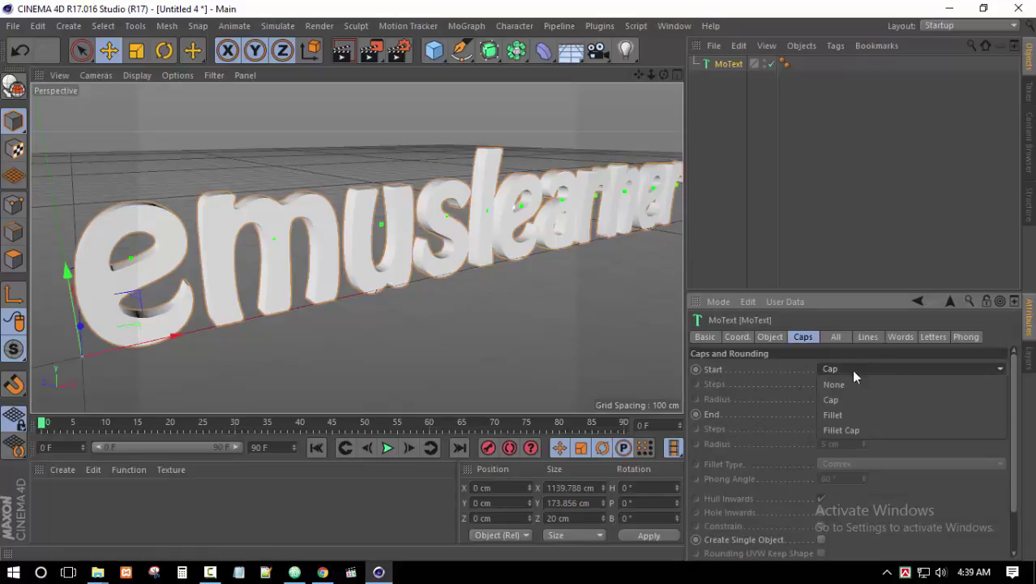
click(853, 428)
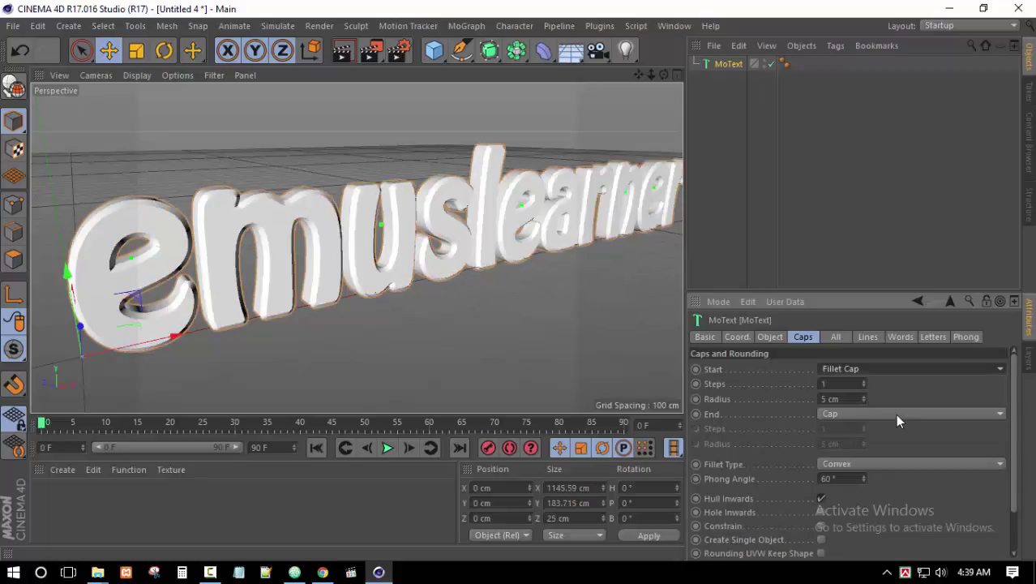
click(870, 414)
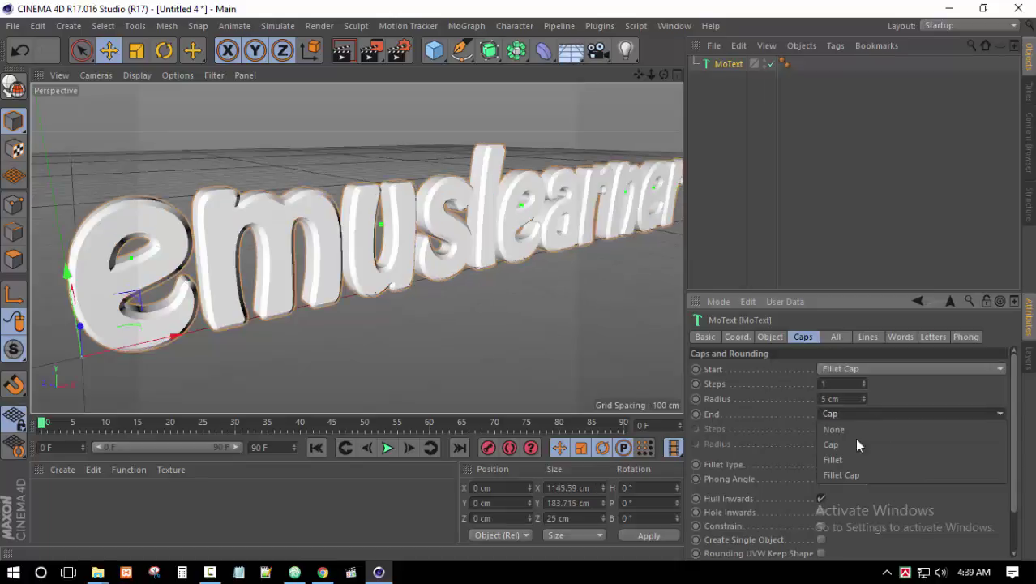
click(853, 474)
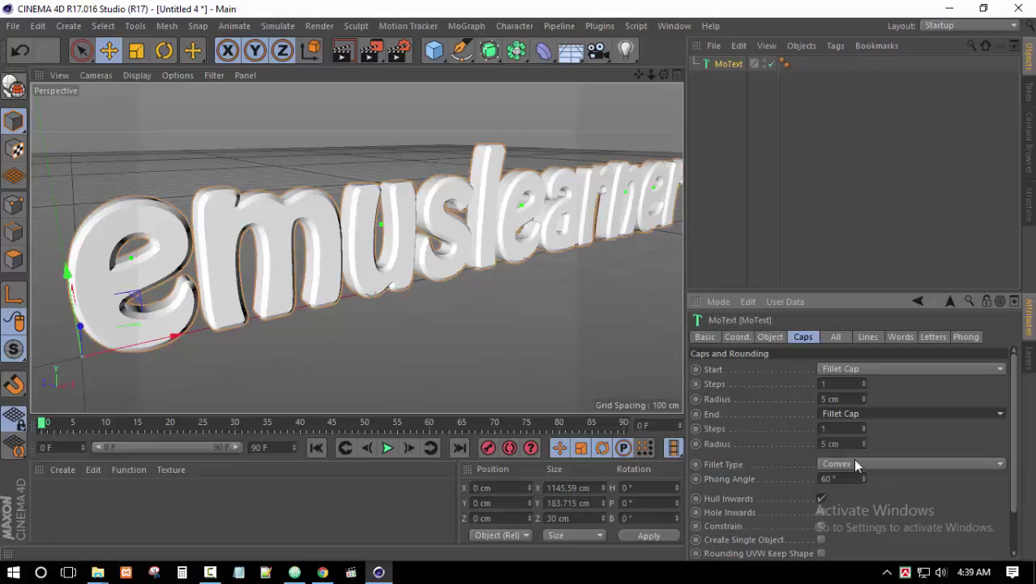
Orbit and zoom around the lettering to inspect the rounded fillet edges.
mouse_move(231, 305)
alt+mouse_down()
mouse_move(391, 336)
mouse_move(311, 339)
mouse_move(357, 247)
mouse_move(294, 253)
mouse_move(409, 251)
mouse_move(241, 259)
alt+mouse_up()
scroll(247, 243, up, 2)
scroll(252, 231, up, 3)
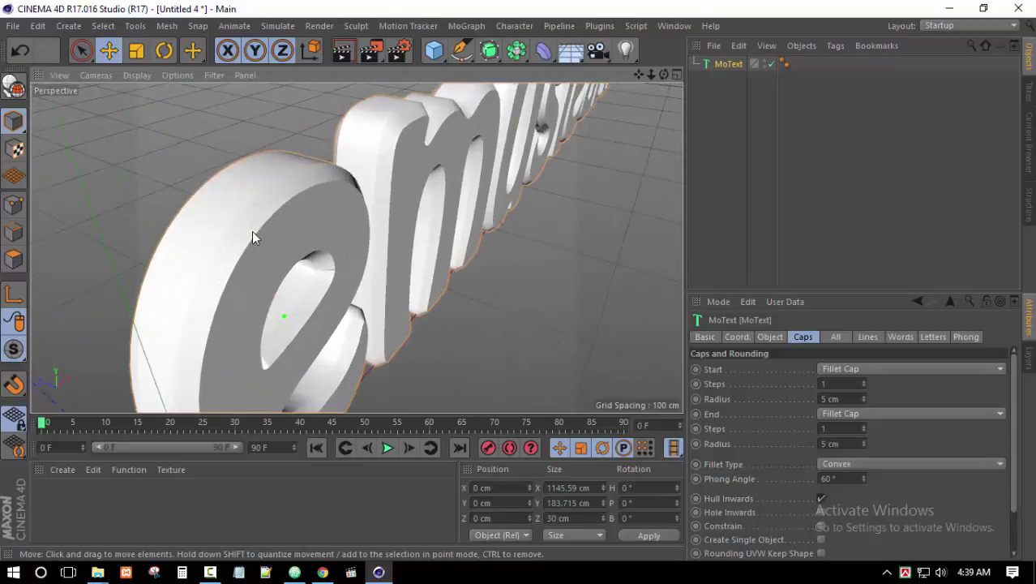
scroll(248, 231, up, 3)
scroll(255, 221, up, 3)
mouse_move(269, 219)
alt+mouse_down()
mouse_move(156, 220)
mouse_move(360, 269)
mouse_move(348, 238)
mouse_move(454, 220)
mouse_move(542, 232)
alt+mouse_up()
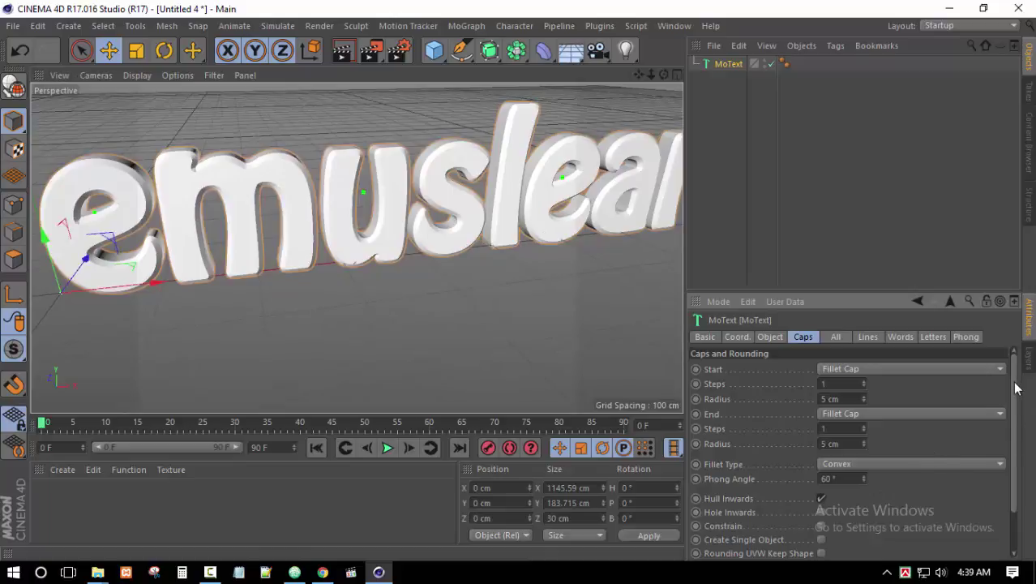
drag(1016, 390, 1018, 438)
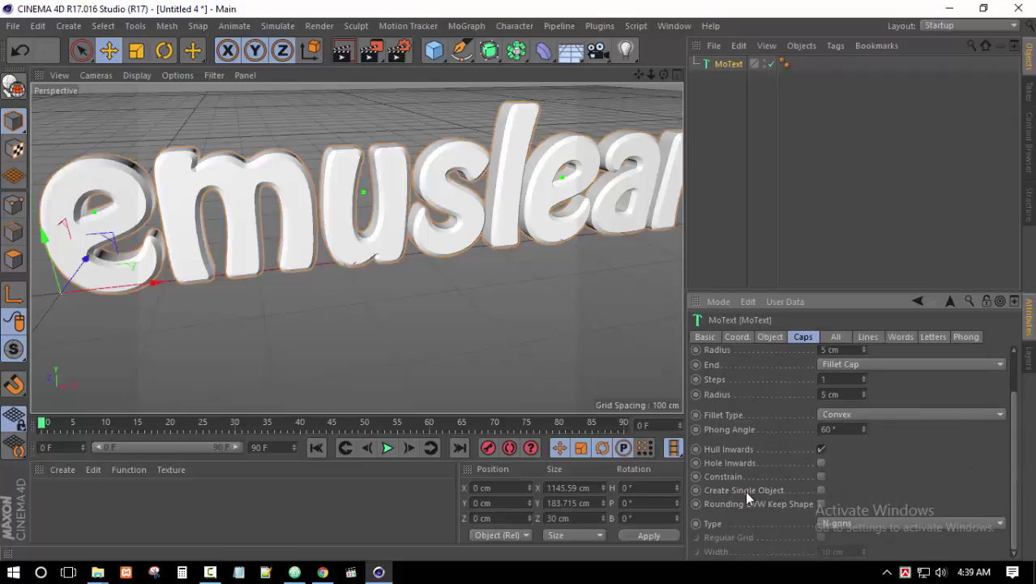
Enable Create Single Object so the filleted letters merge into soft, puffy shapes.
click(820, 490)
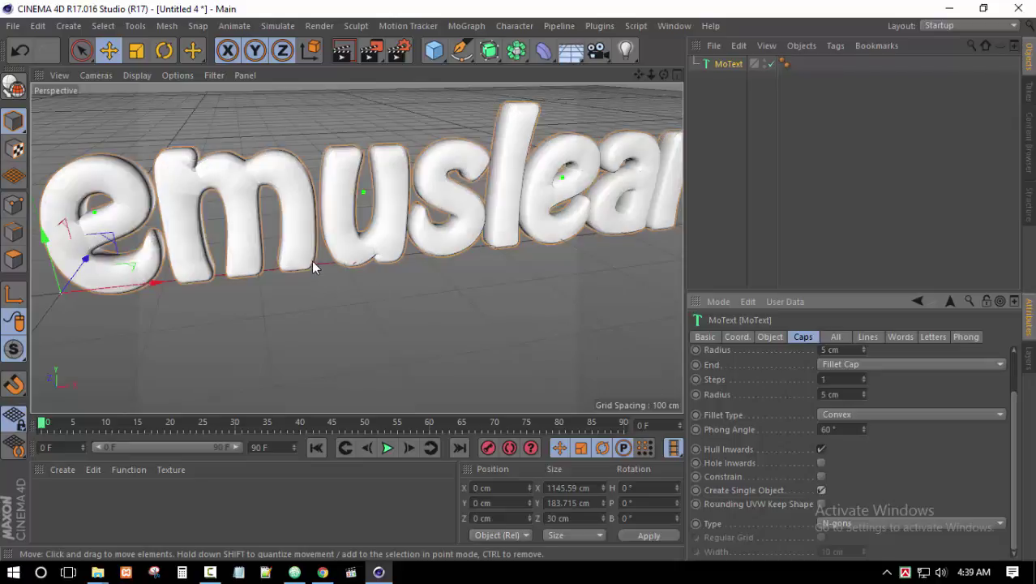
mouse_move(296, 264)
alt+mouse_down()
mouse_move(450, 266)
mouse_move(463, 249)
mouse_move(296, 241)
mouse_move(311, 296)
mouse_move(338, 309)
mouse_move(366, 279)
mouse_move(353, 253)
mouse_move(365, 254)
mouse_move(347, 249)
mouse_move(444, 239)
mouse_move(367, 279)
mouse_move(352, 341)
mouse_move(289, 273)
mouse_move(442, 245)
mouse_move(342, 250)
mouse_move(456, 240)
alt+mouse_up()
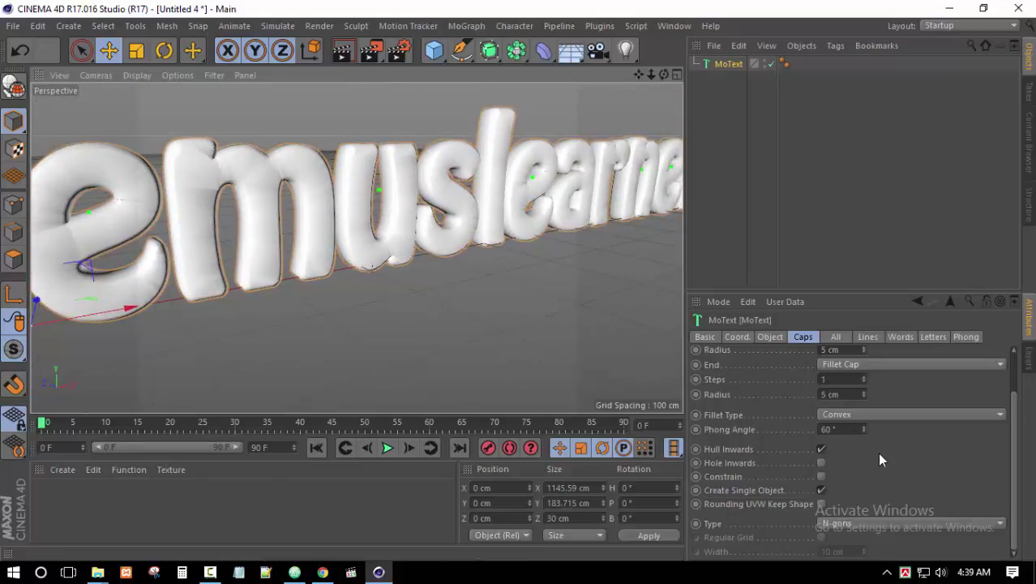
click(729, 113)
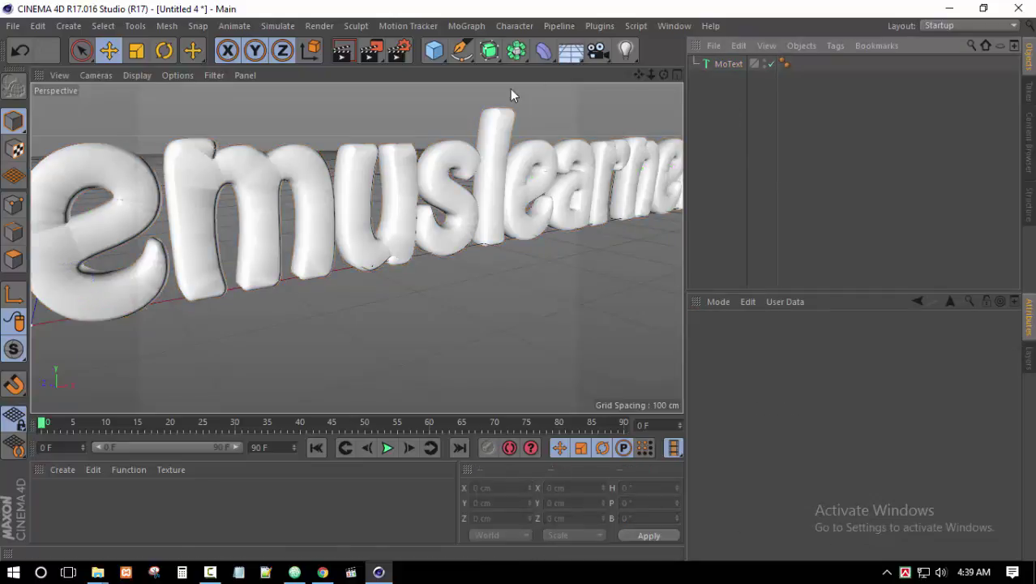
Add a Subdivision Surface and nest the MoText under it in the Object Manager.
click(496, 58)
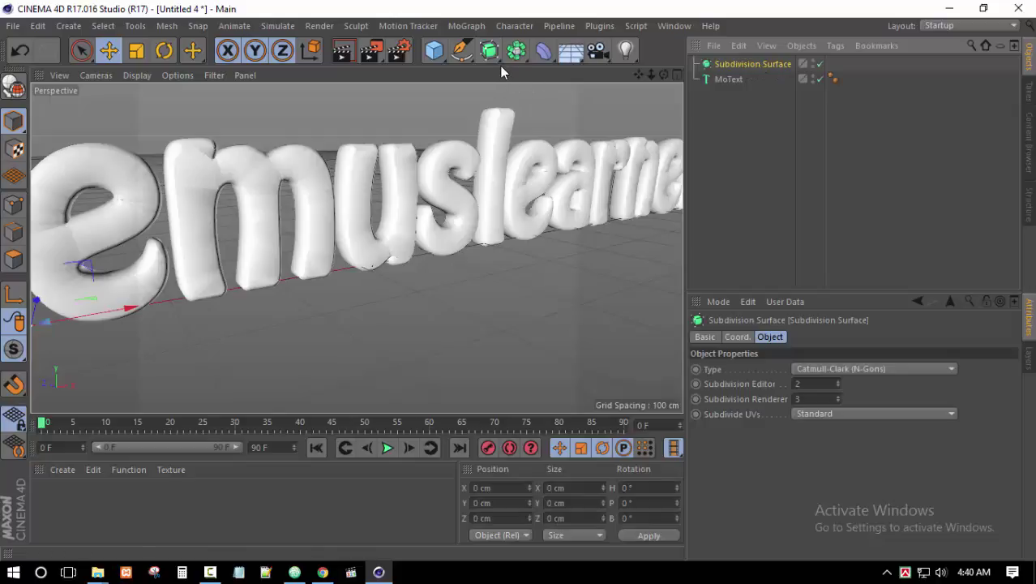
click(489, 52)
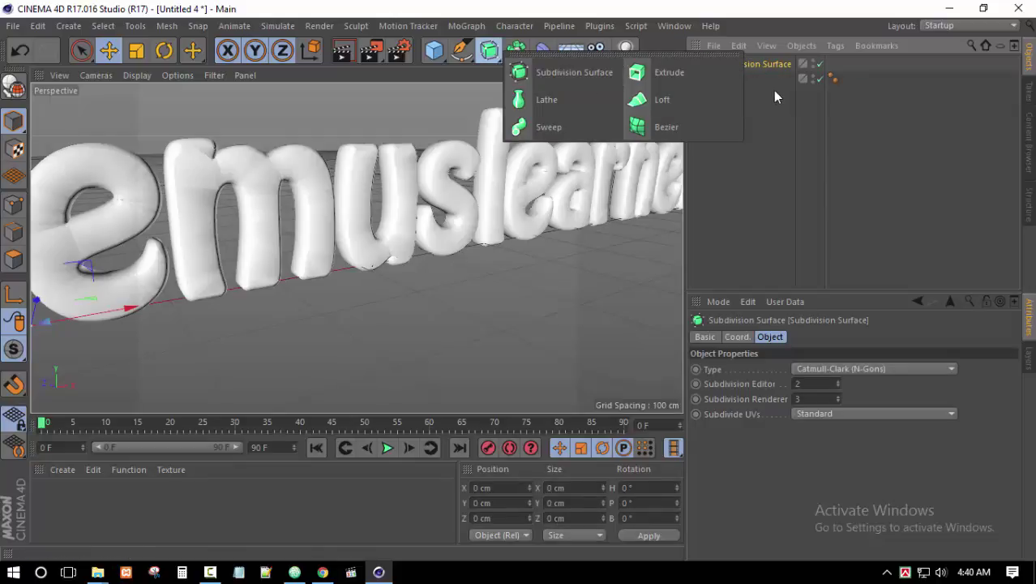
click(722, 81)
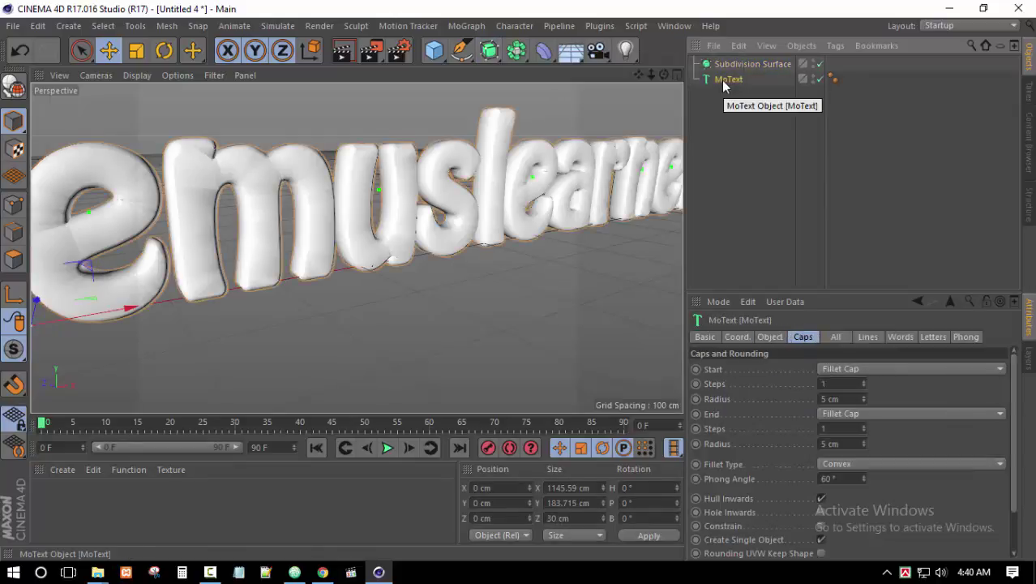
drag(723, 81, 753, 63)
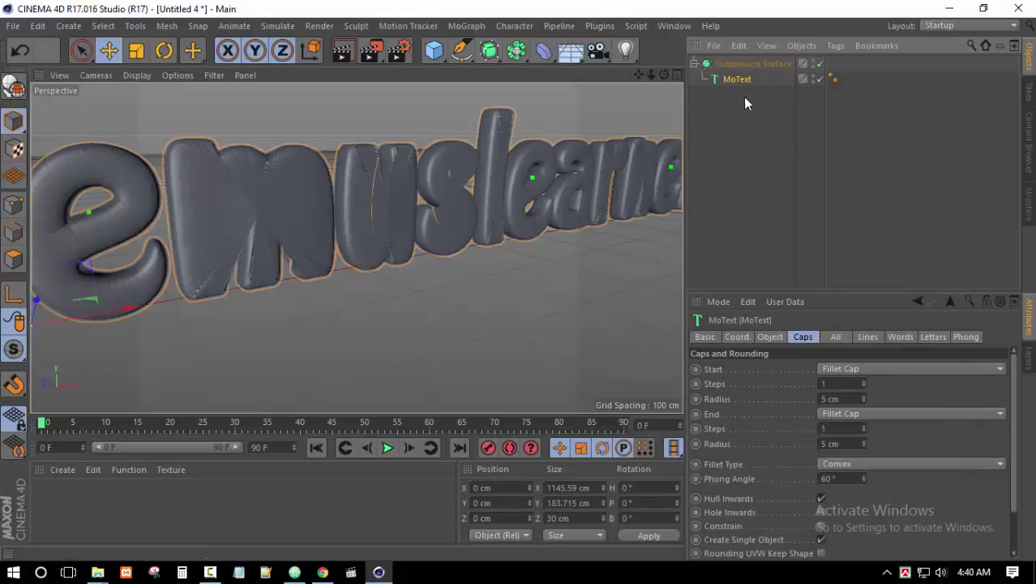
click(740, 101)
alt+drag(655, 170, 434, 226)
click(593, 194)
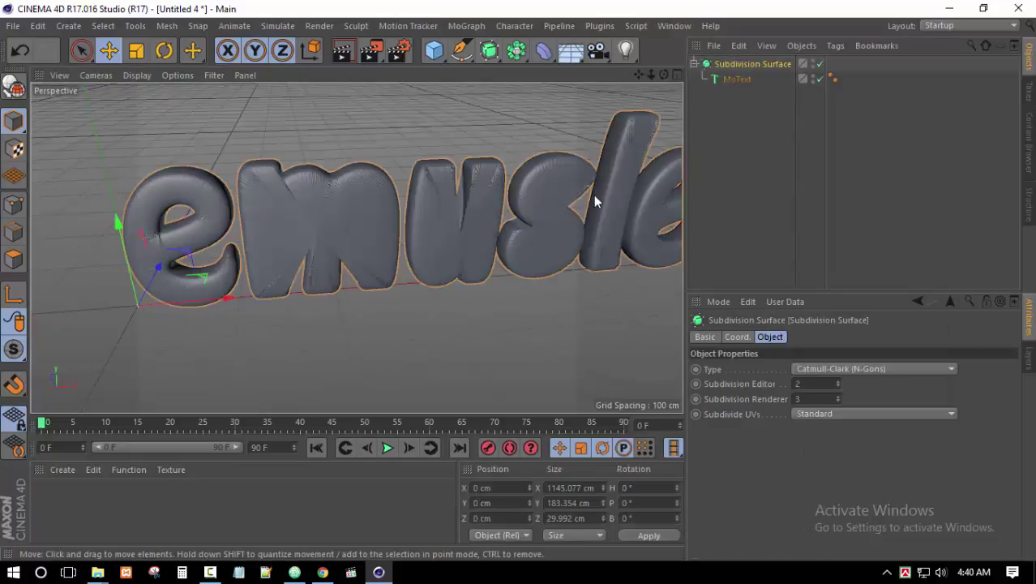
Change the MoText cap polygon Type from N-gons to Triangles.
click(737, 79)
scroll(802, 374, down, 3)
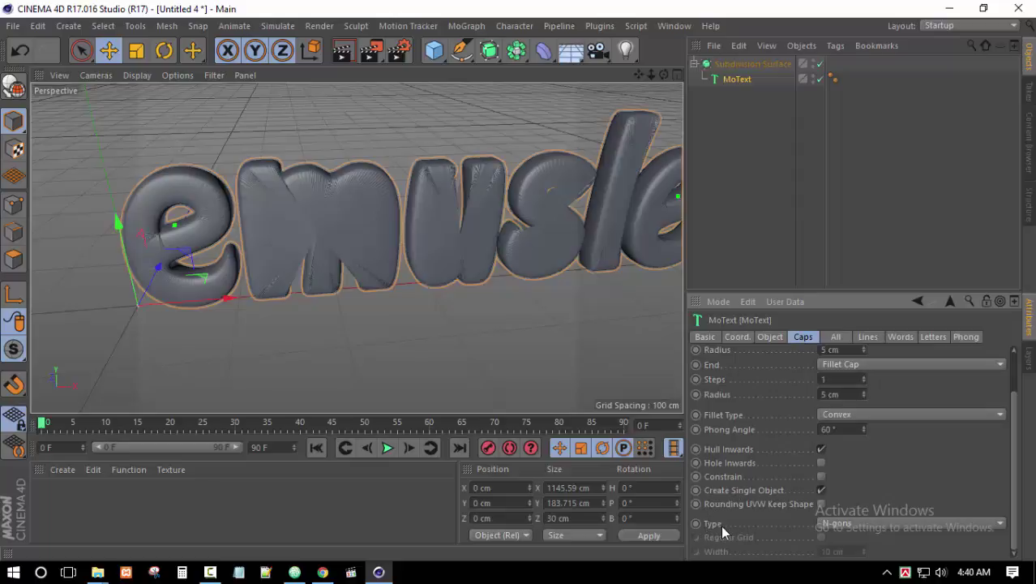
click(853, 521)
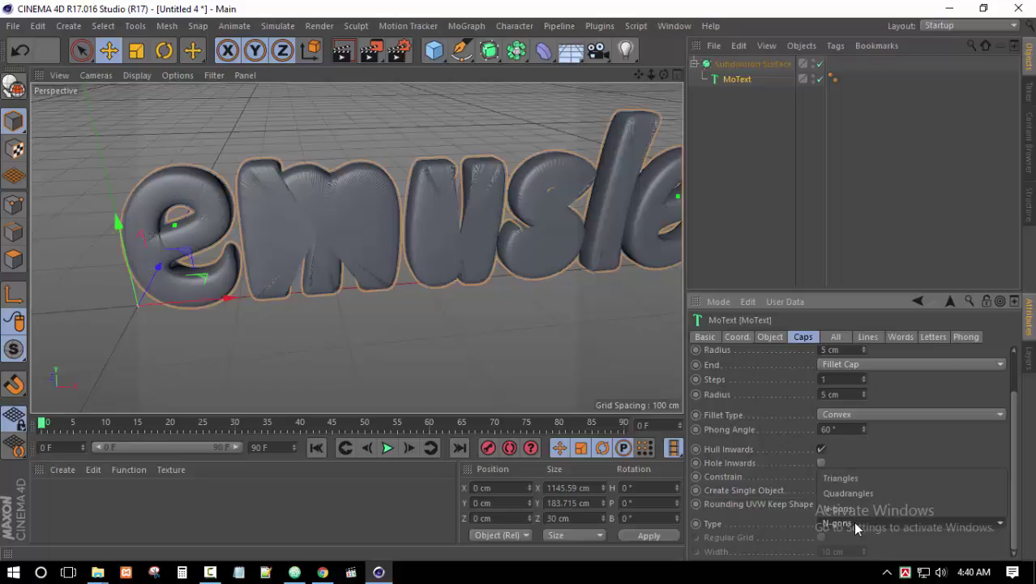
click(839, 482)
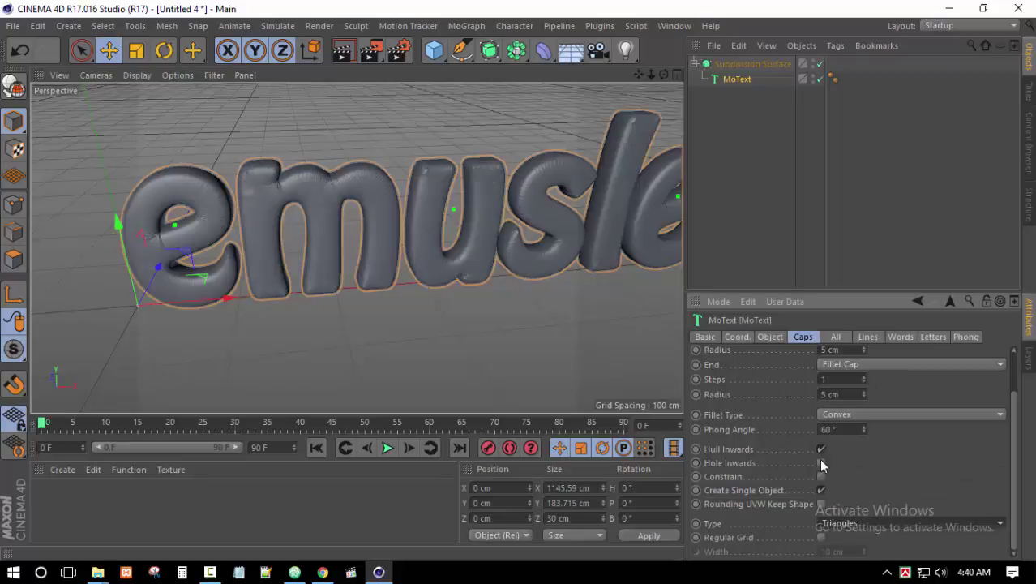
mouse_move(564, 252)
alt+mouse_down()
mouse_move(453, 246)
mouse_move(544, 245)
alt+mouse_up()
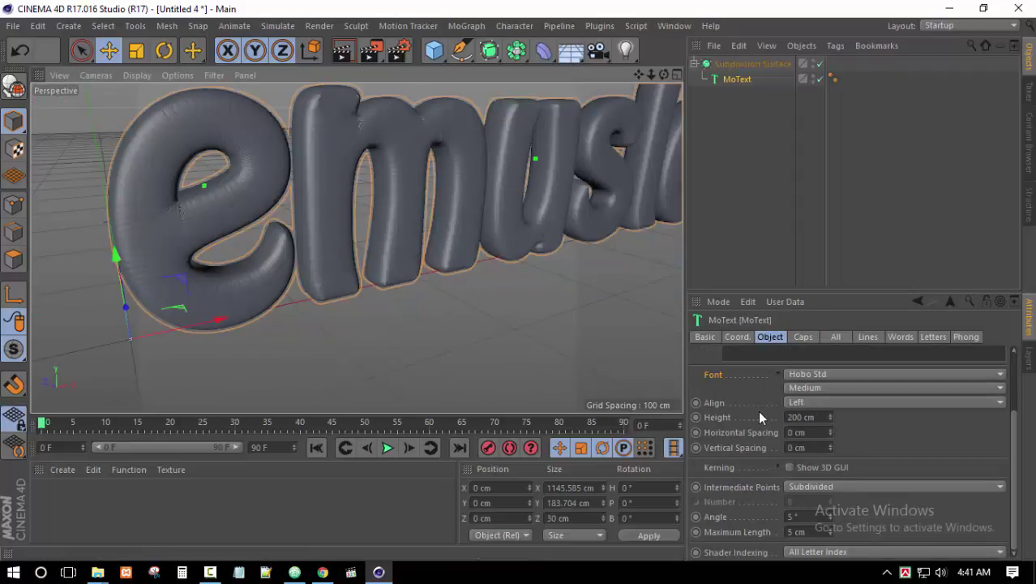
Increase the text's extrusion depth to 28 cm.
click(758, 410)
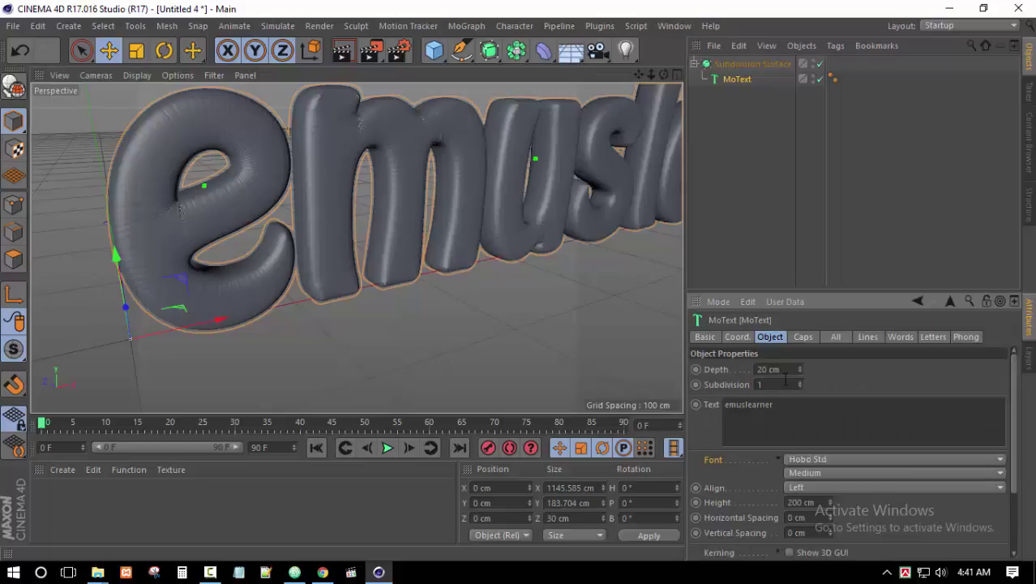
alt+drag(347, 233, 403, 316)
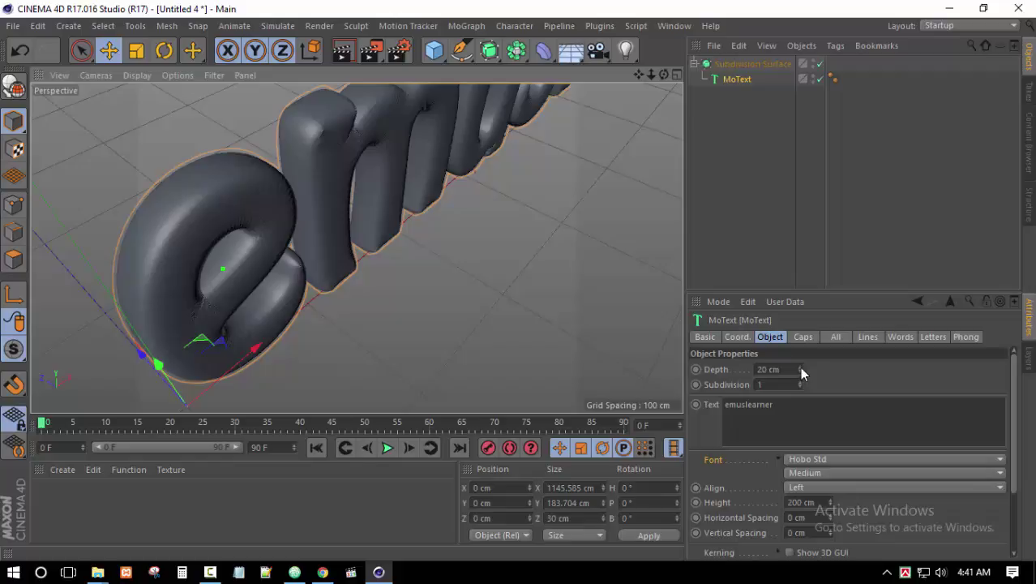
drag(799, 366, 798, 362)
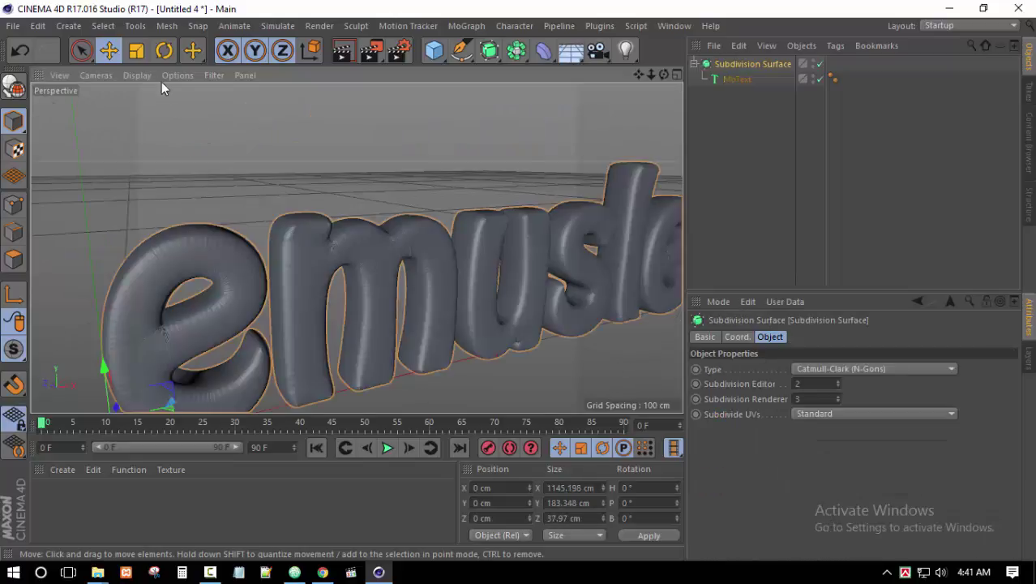
Switch the viewport display to Gouraud Shading (Lines) to show the mesh wireframe.
click(138, 74)
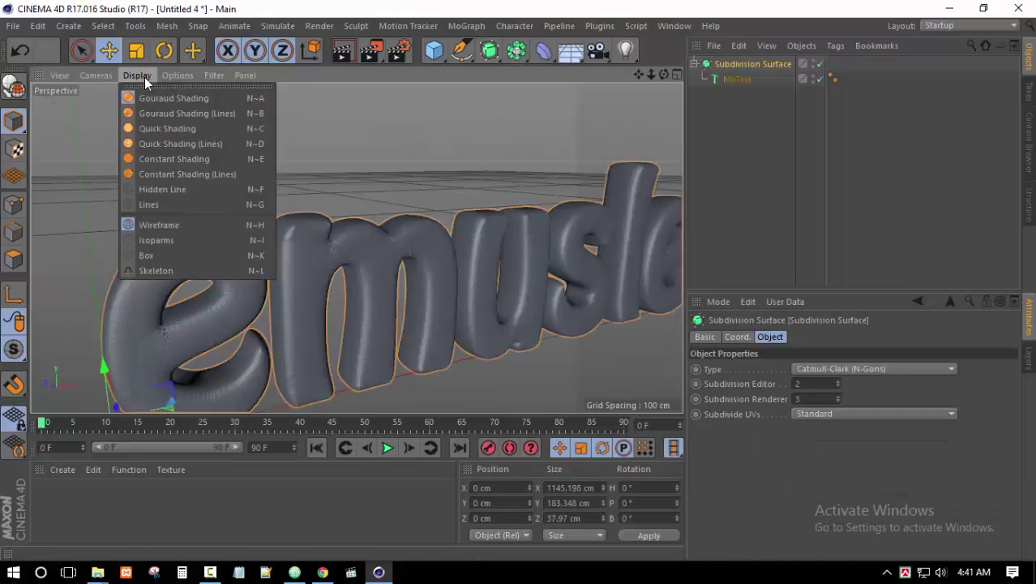
click(154, 108)
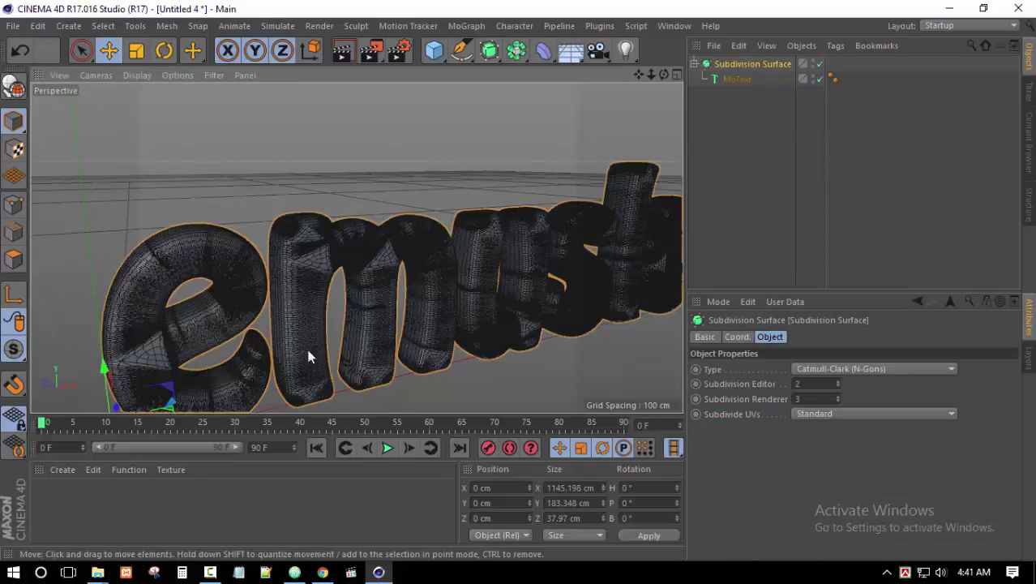
scroll(324, 235, up, 3)
scroll(324, 234, up, 3)
scroll(357, 247, up, 2)
scroll(414, 362, up, 2)
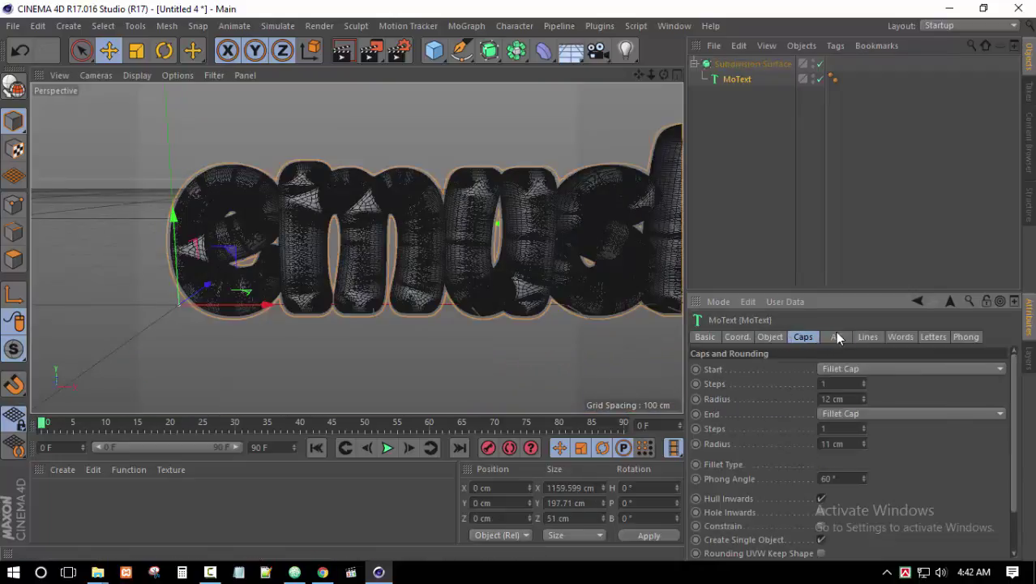
Set the text's Horizontal Spacing to 8 cm.
click(837, 337)
click(760, 334)
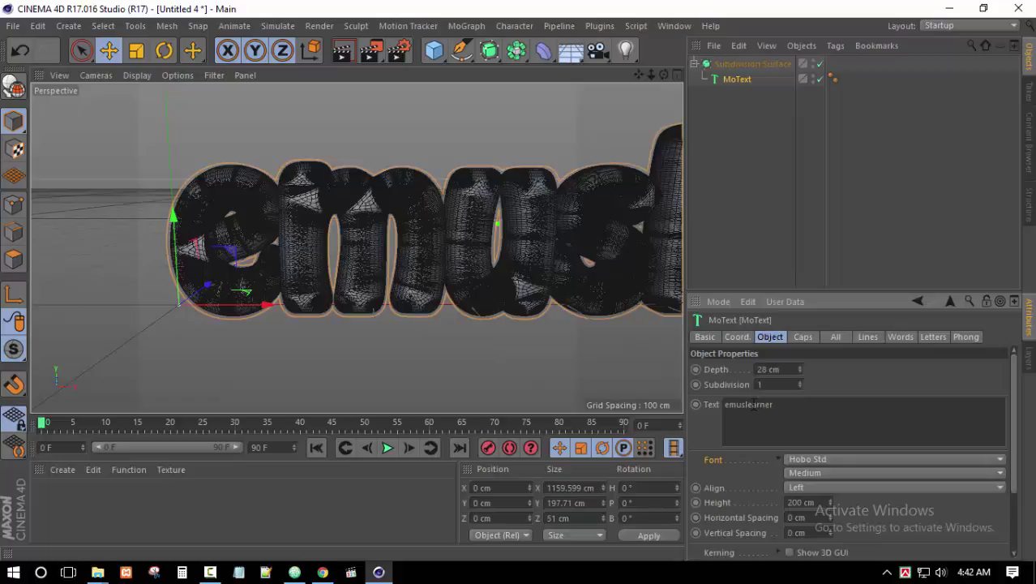
scroll(748, 498, down, 3)
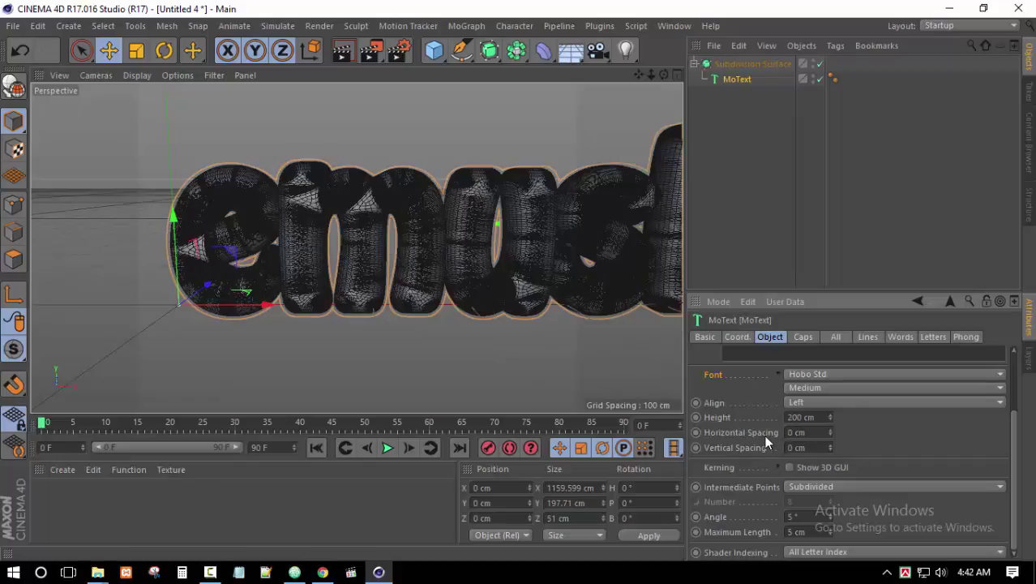
click(830, 429)
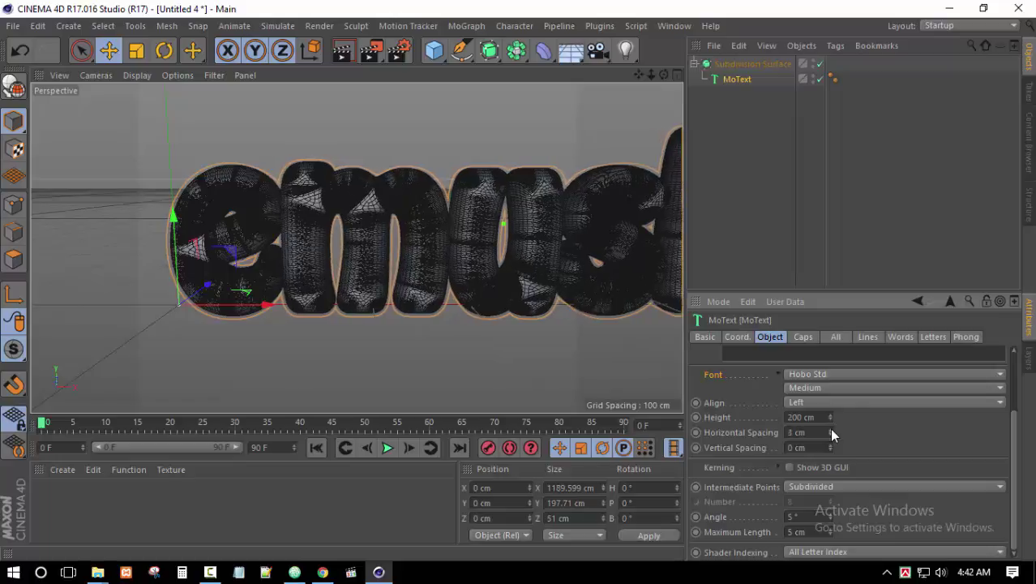
click(830, 429)
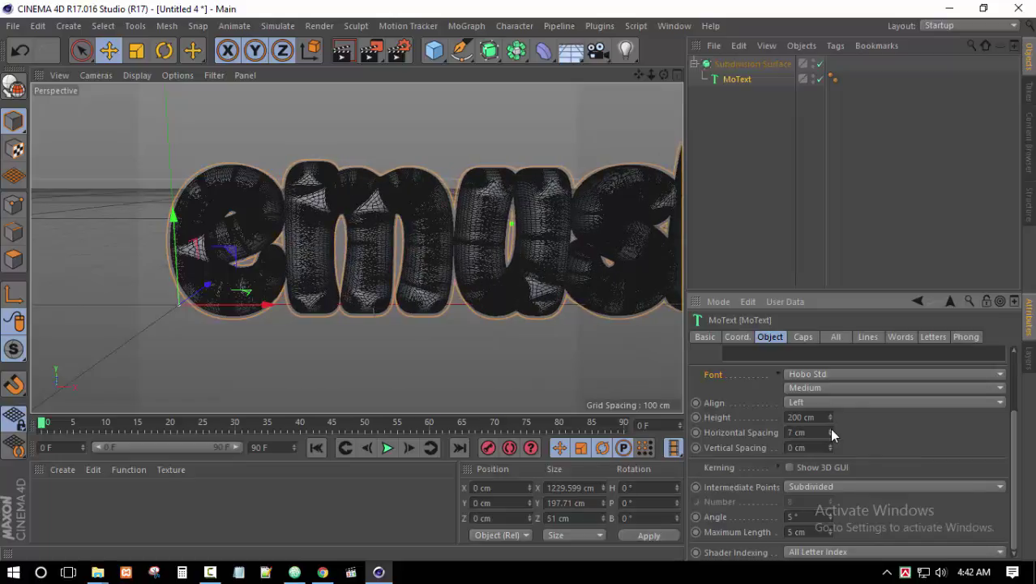
click(830, 429)
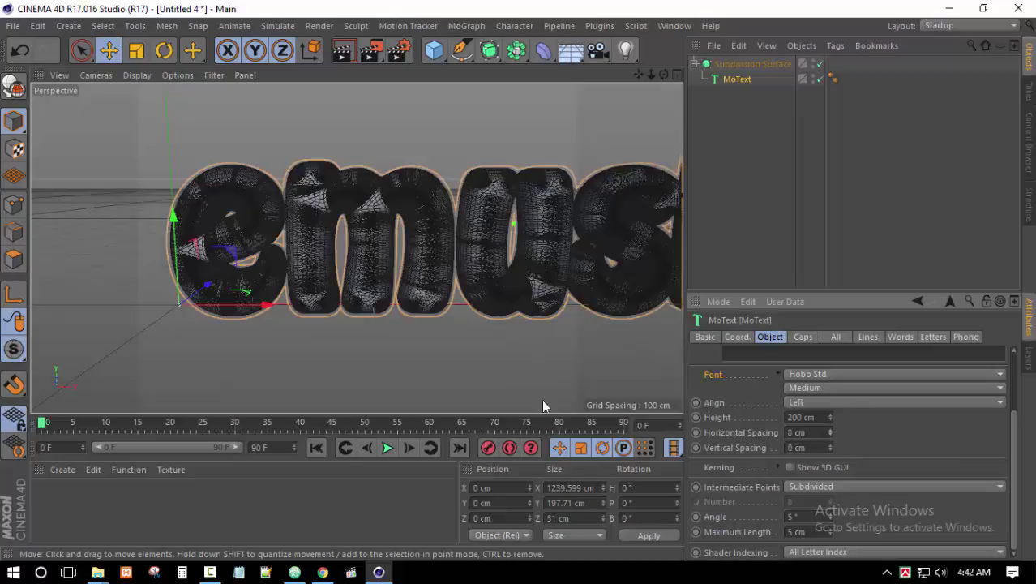
Set the text's Intermediate Points to None.
click(851, 488)
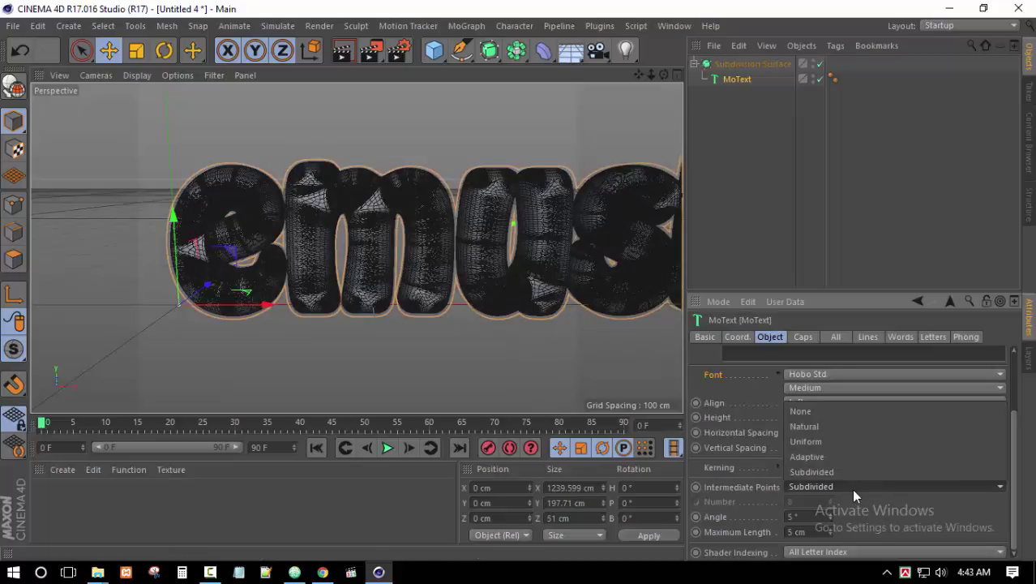
click(811, 409)
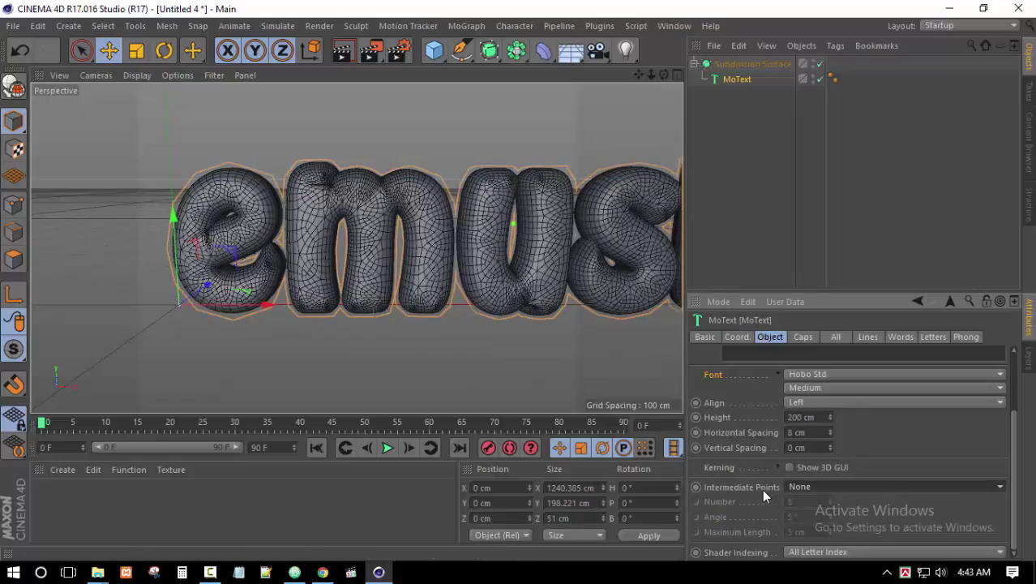
click(808, 486)
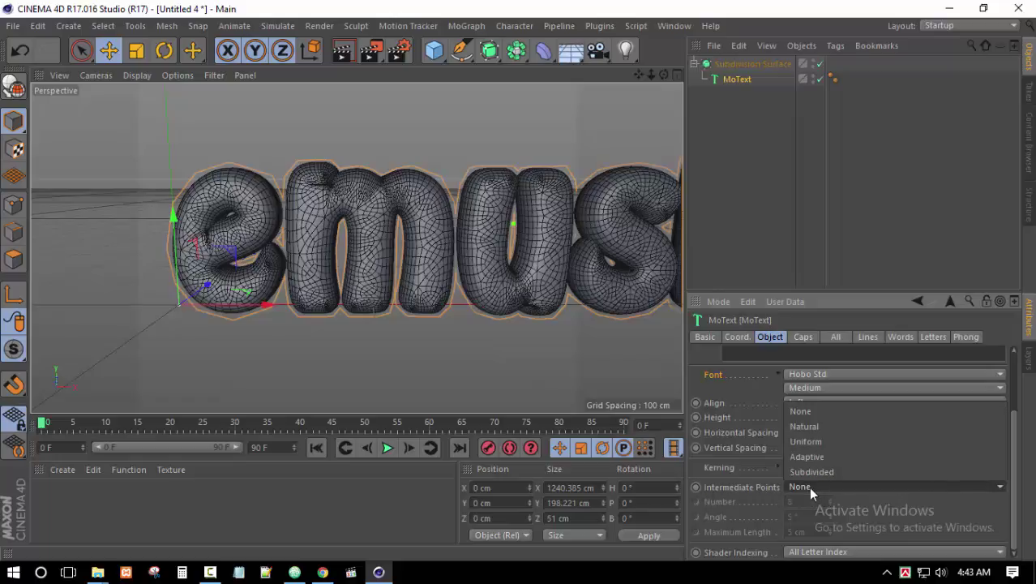
click(808, 415)
mouse_move(330, 312)
alt+mouse_down()
mouse_move(449, 344)
mouse_move(477, 375)
mouse_move(451, 374)
mouse_move(375, 291)
mouse_move(127, 317)
mouse_move(354, 317)
mouse_move(346, 321)
alt+mouse_up()
Create a new material named Mat and open it in the Material Editor.
click(332, 357)
alt+drag(332, 365, 312, 309)
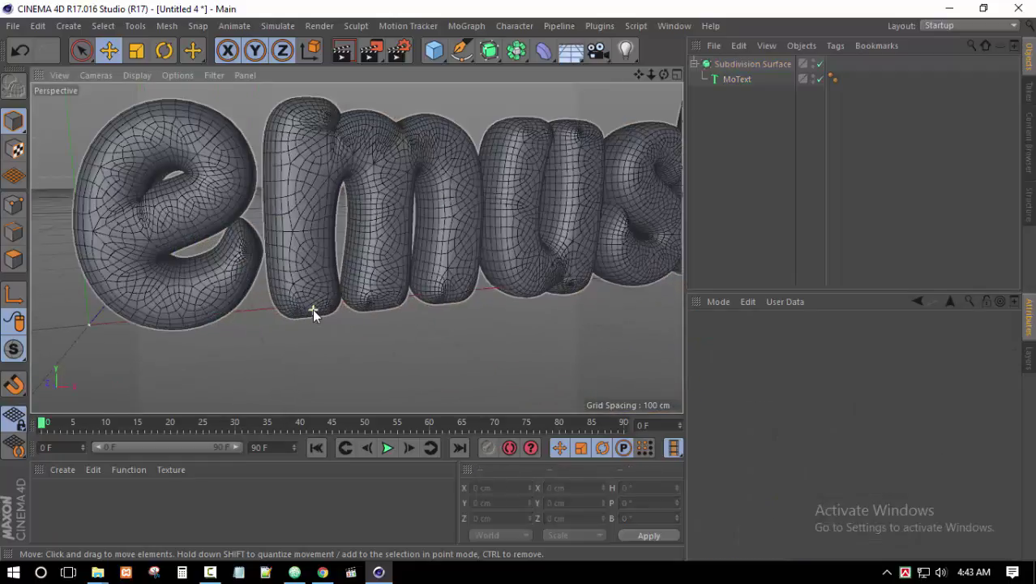
scroll(312, 309, down, 3)
mouse_move(439, 314)
alt+mouse_down()
mouse_move(388, 327)
mouse_move(526, 319)
mouse_move(513, 291)
mouse_move(392, 292)
mouse_move(447, 303)
mouse_move(322, 305)
mouse_move(398, 307)
mouse_move(383, 314)
mouse_move(442, 321)
mouse_move(348, 328)
alt+mouse_up()
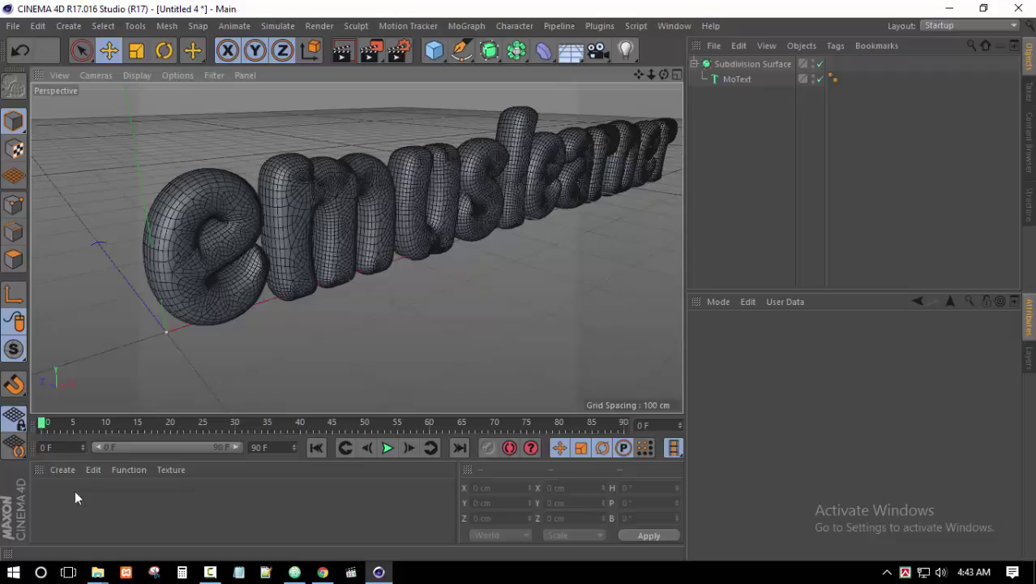
double_click(51, 508)
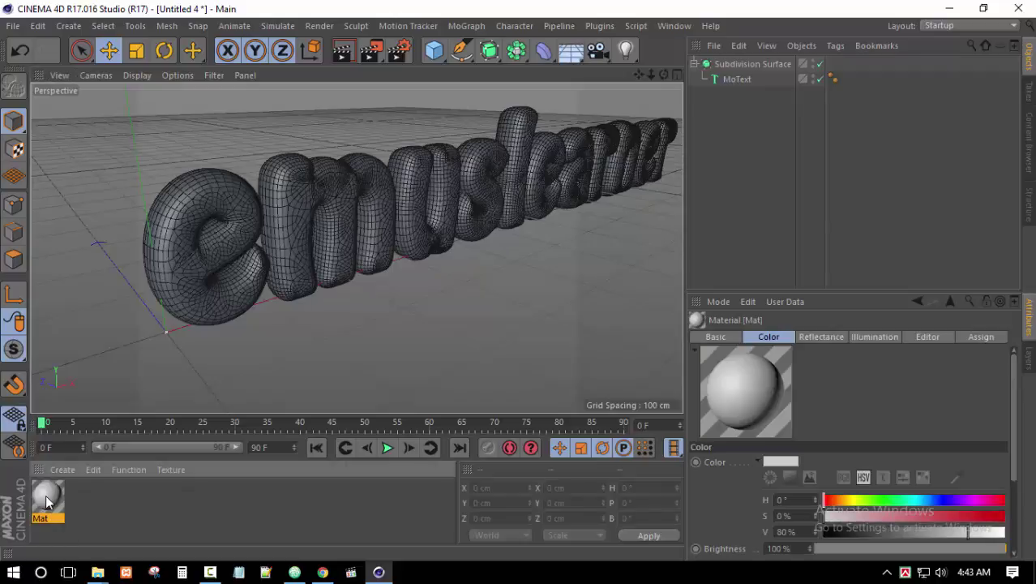
double_click(45, 495)
drag(349, 108, 402, 89)
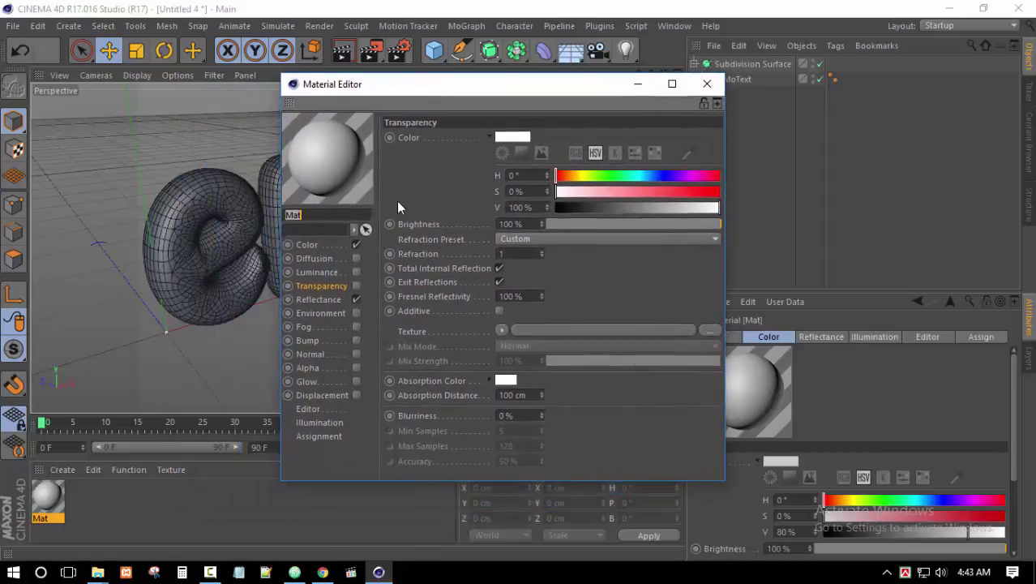
Tint the Mat colour red by raising its saturation to 75%.
click(310, 246)
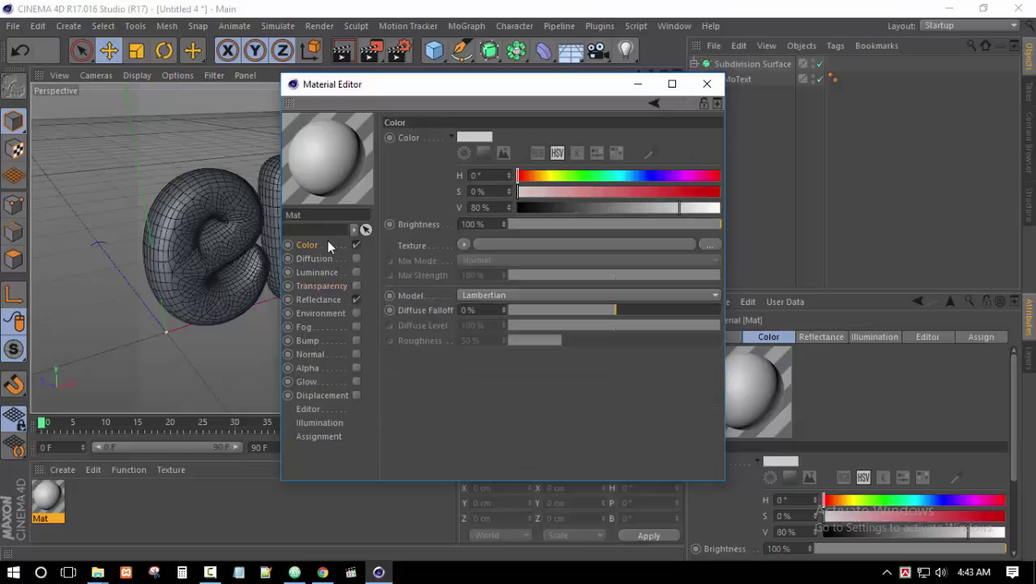
click(465, 245)
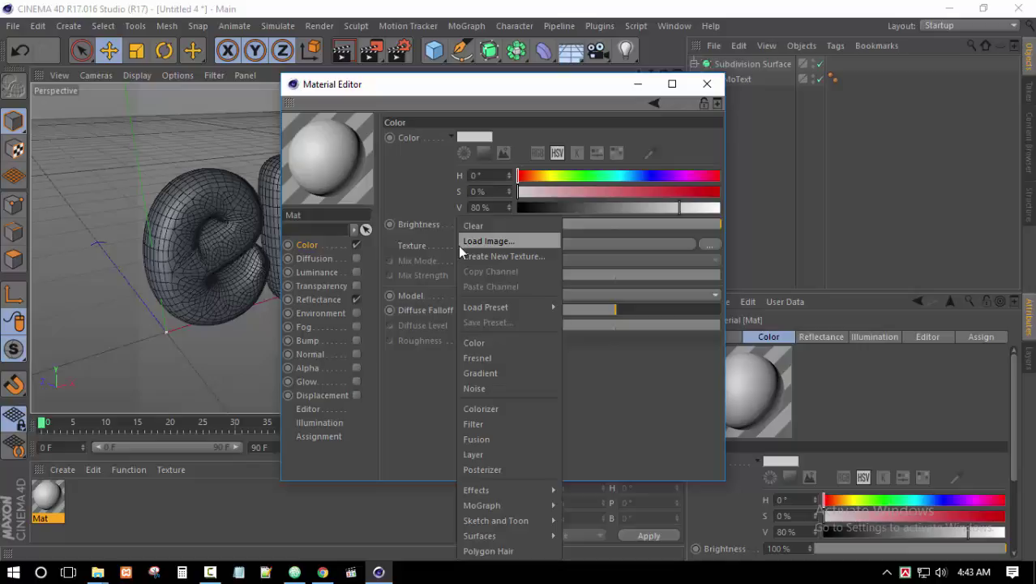
click(621, 378)
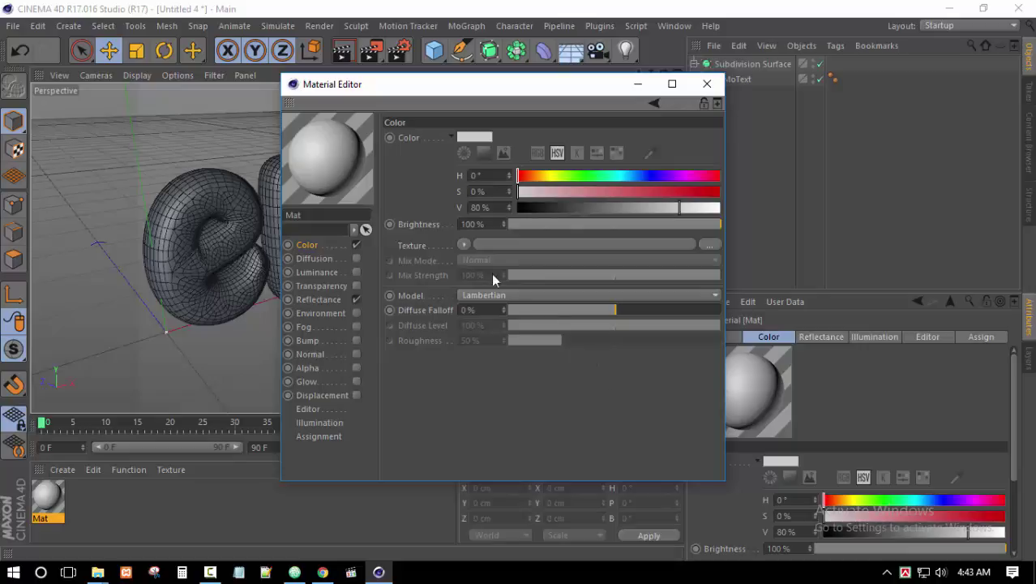
drag(603, 197, 665, 192)
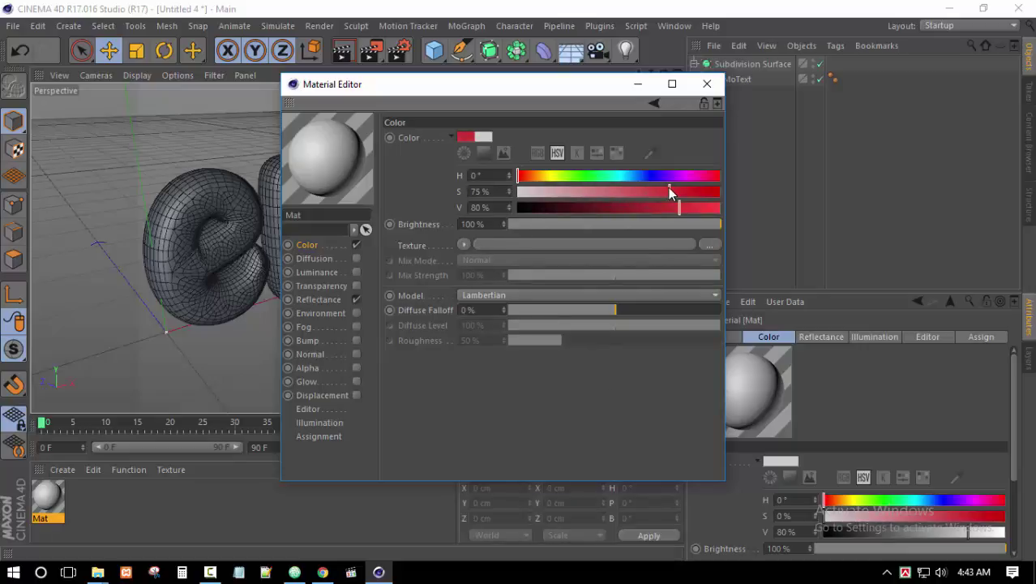
Load a Fresnel shader into the colour channel's texture and open its settings.
click(463, 244)
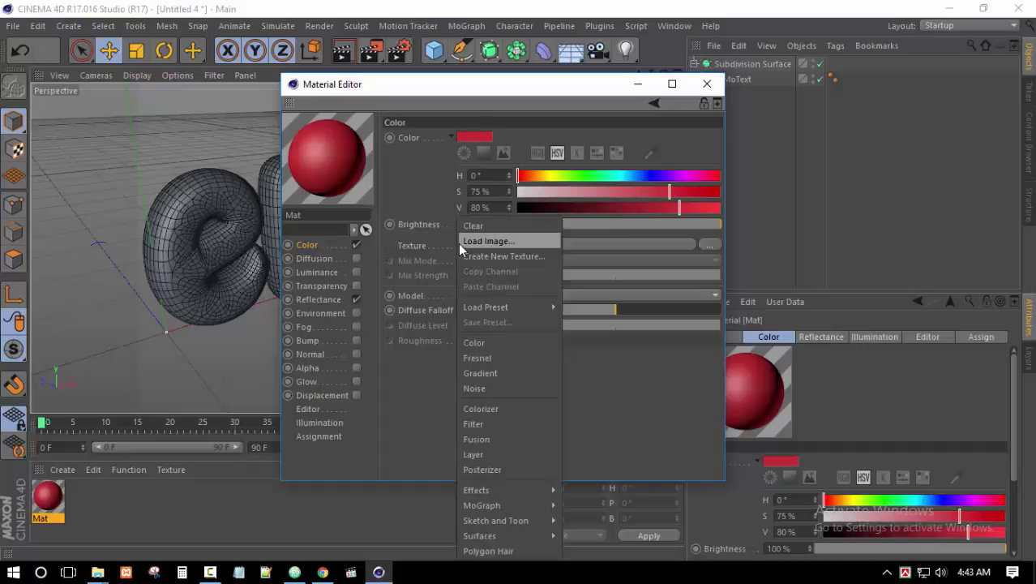
click(484, 359)
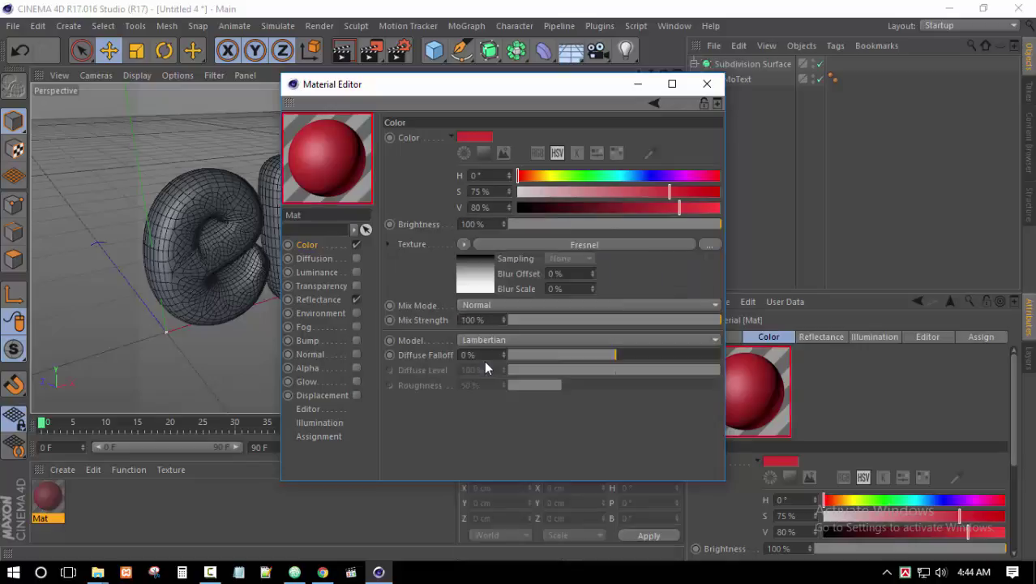
click(476, 280)
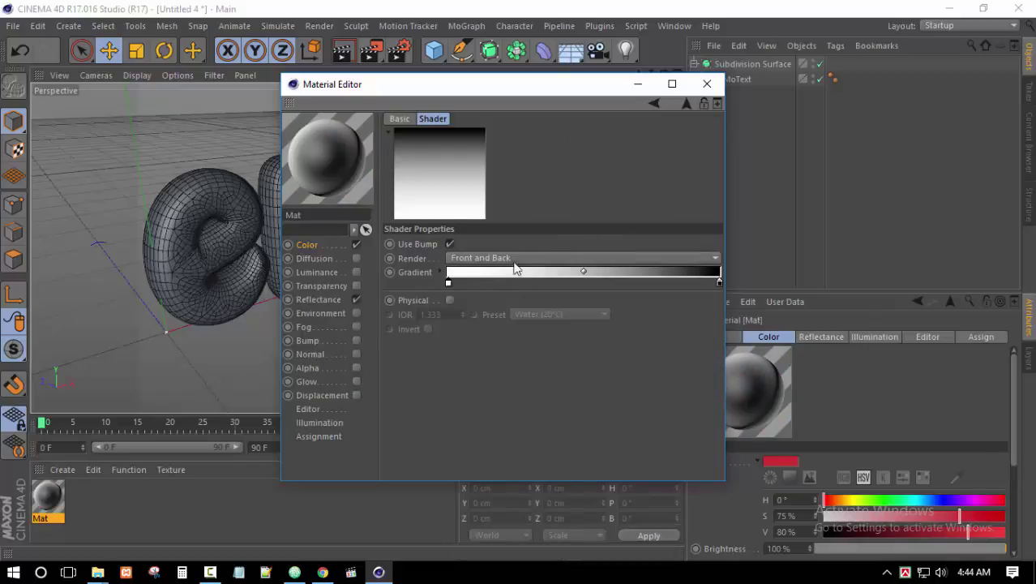
Set the first colour knot of Mat's gradient to a dark red.
double_click(448, 283)
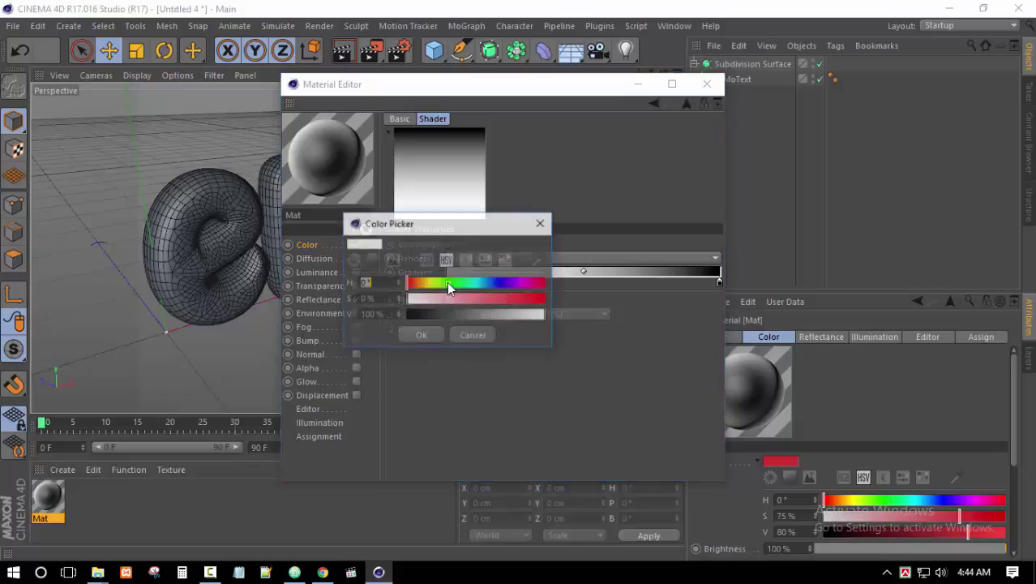
drag(478, 296, 525, 295)
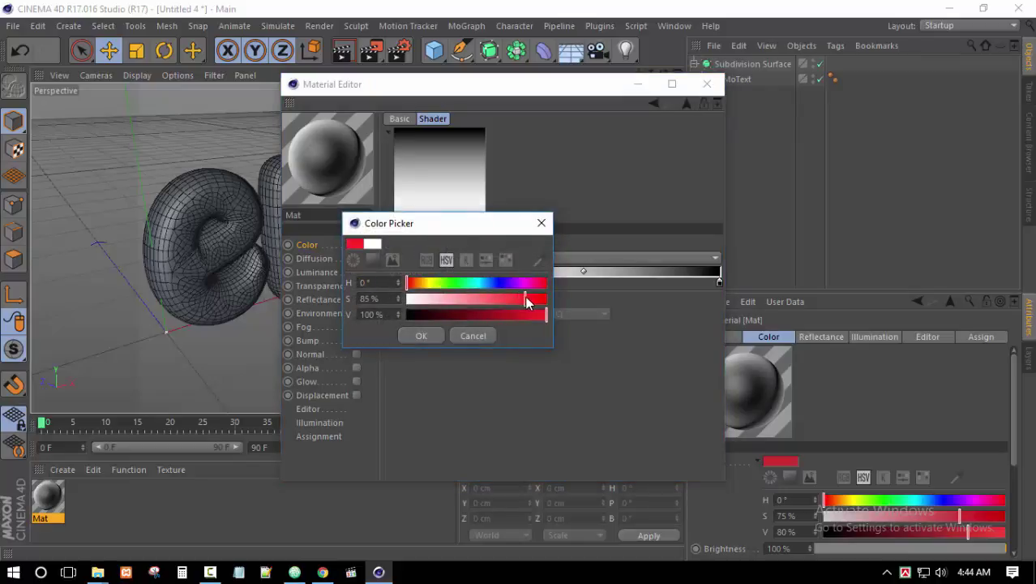
click(512, 316)
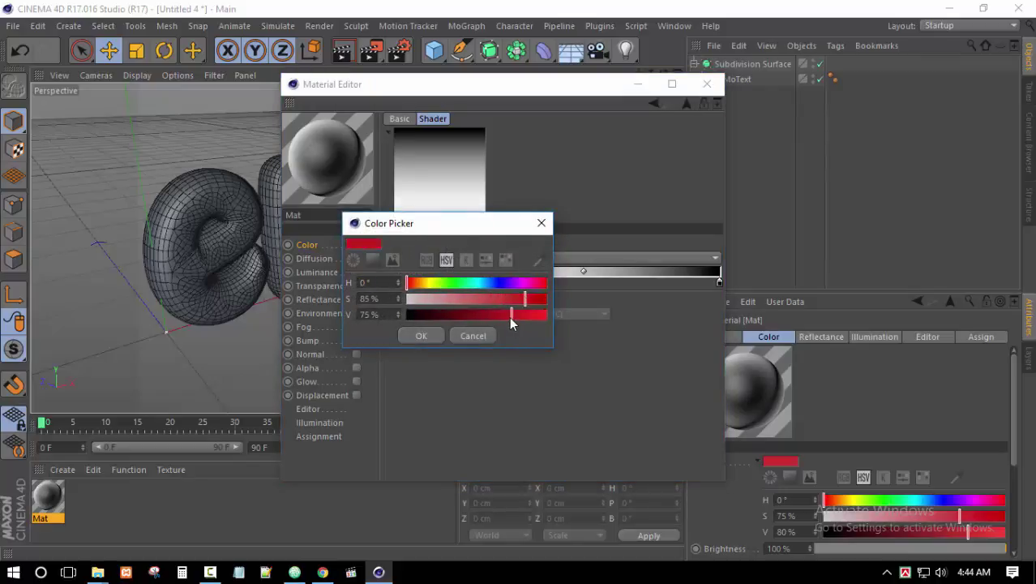
click(434, 337)
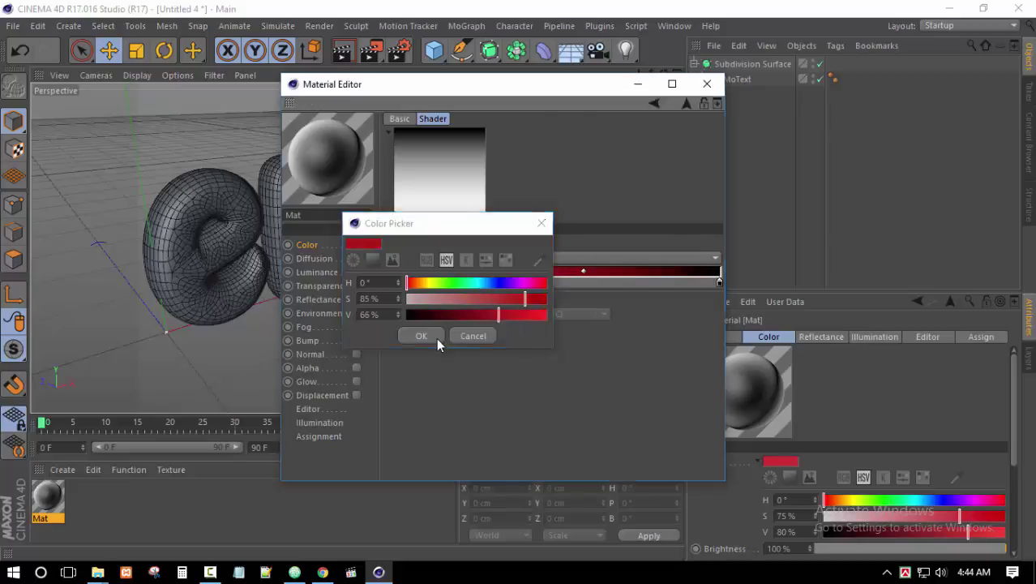
Set the other gradient knot to a bright, vivid red.
double_click(718, 279)
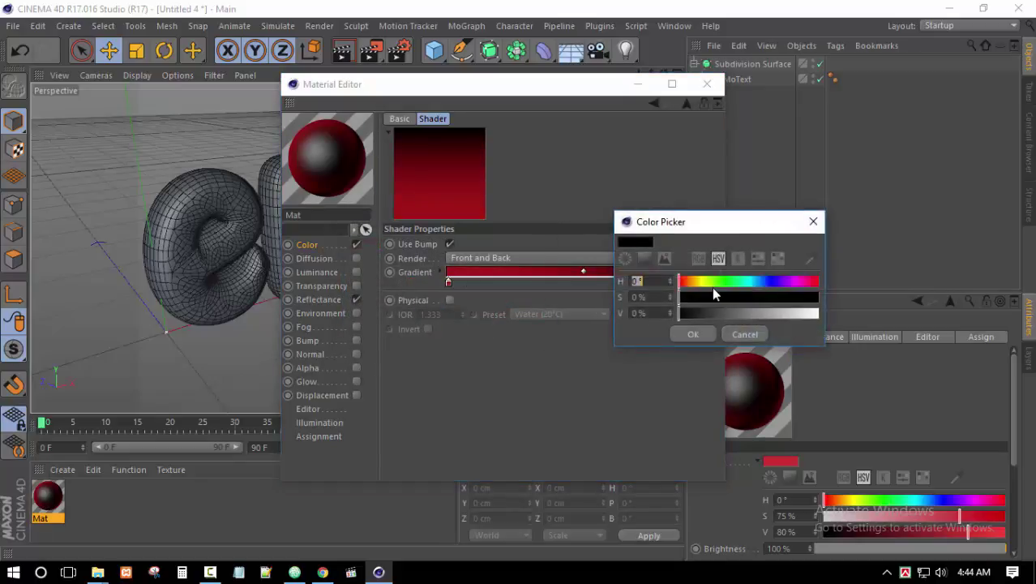
click(681, 281)
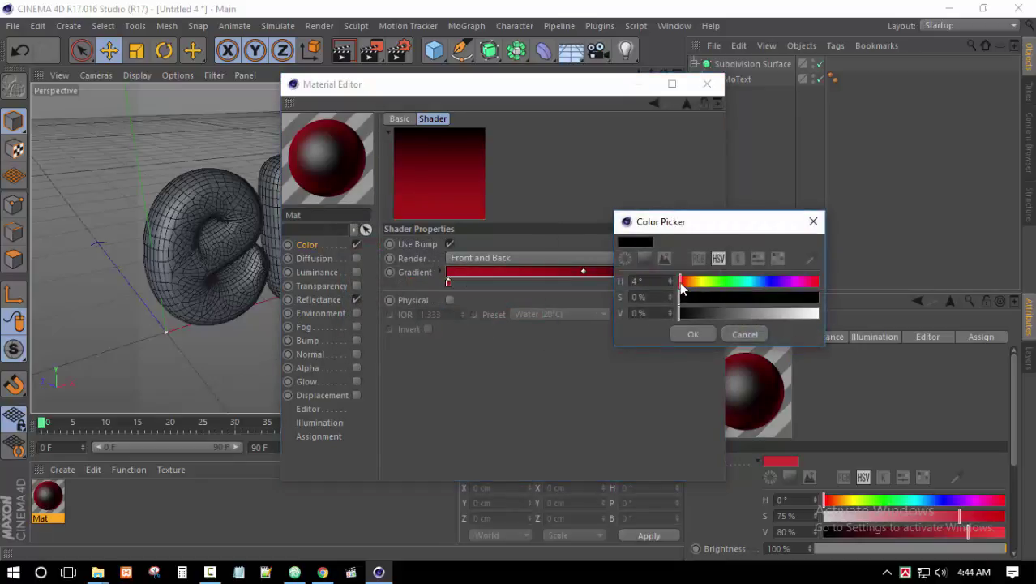
click(775, 298)
mouse_move(782, 315)
mouse_down()
mouse_move(819, 315)
mouse_move(807, 297)
mouse_move(811, 314)
mouse_move(790, 301)
mouse_up()
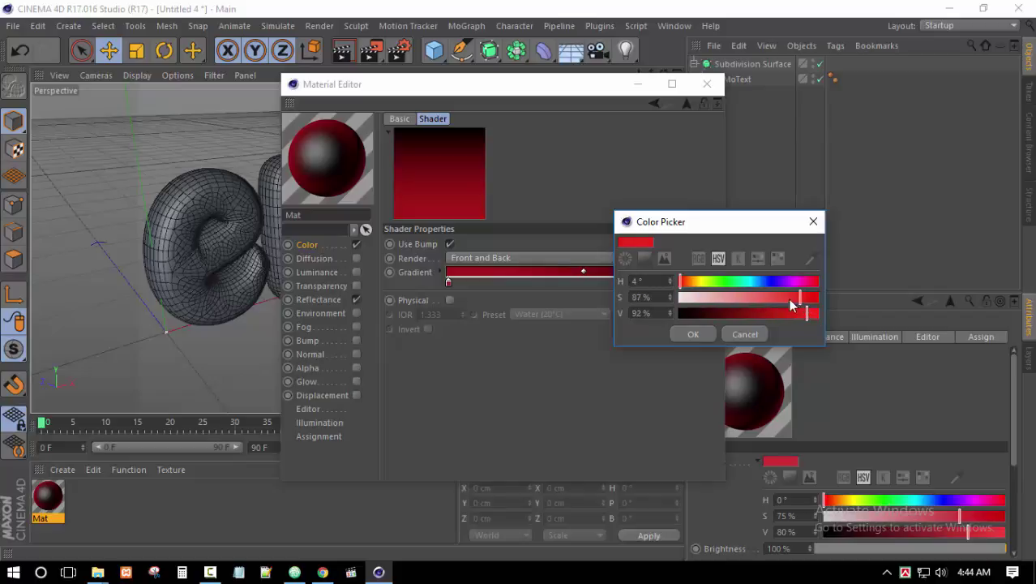
click(695, 335)
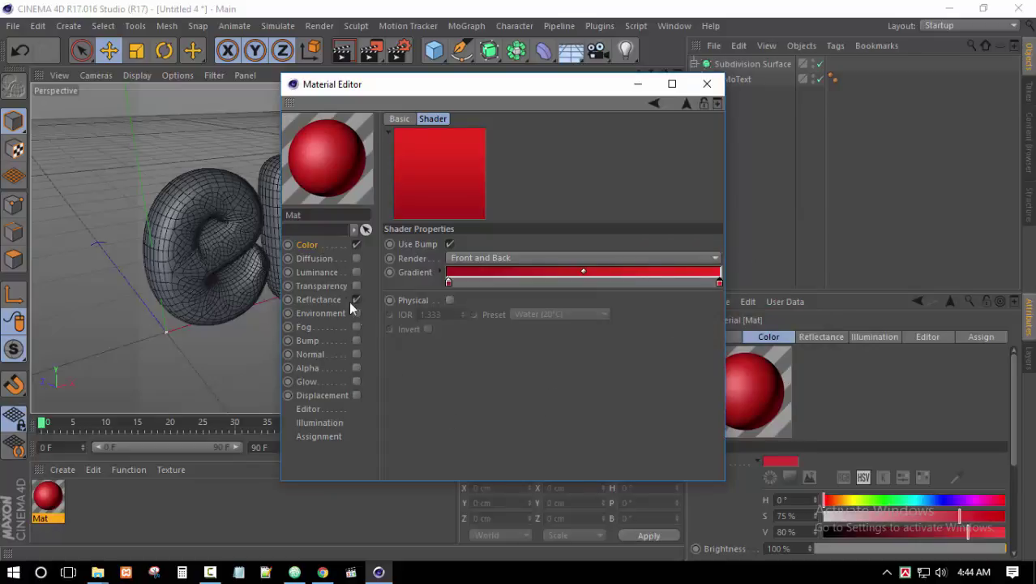
Enable Mat's Transparency with a white colour and 48% brightness.
click(314, 289)
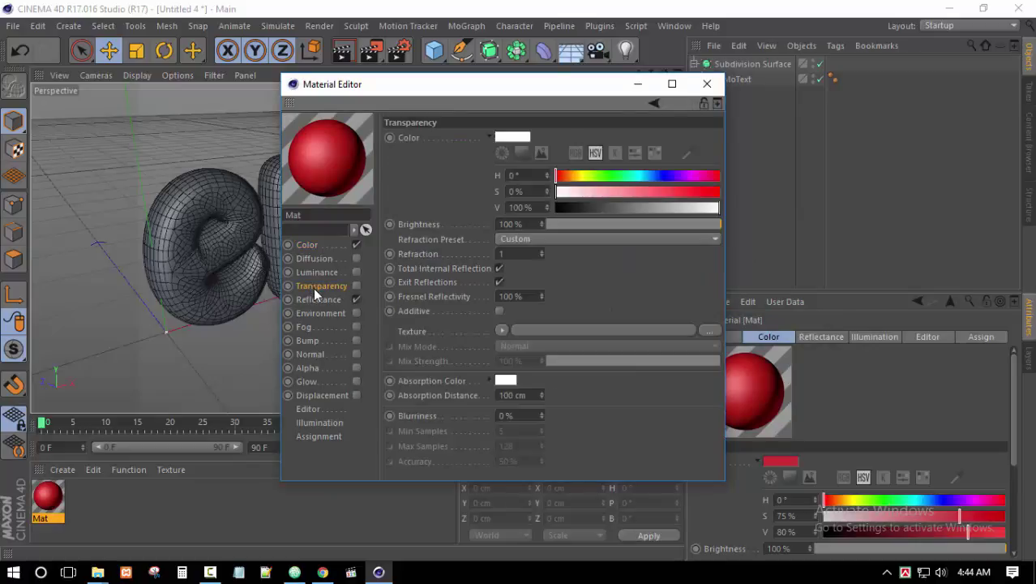
click(356, 285)
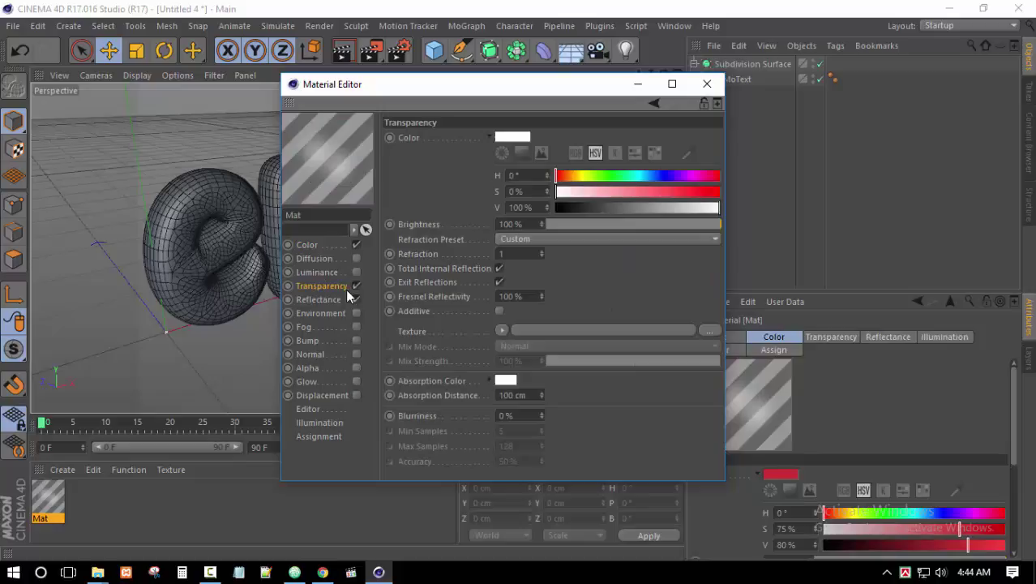
click(622, 209)
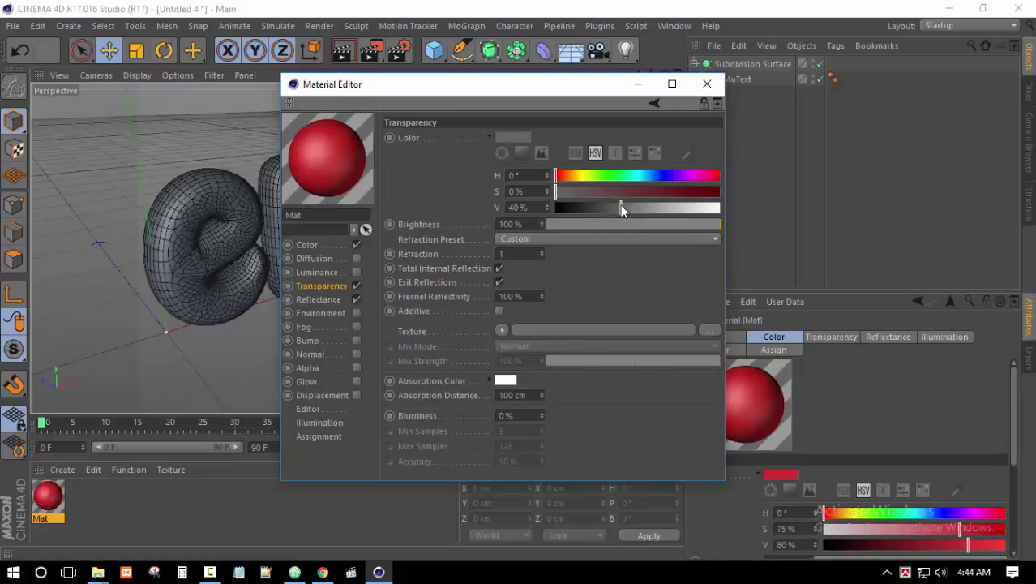
drag(628, 208, 718, 208)
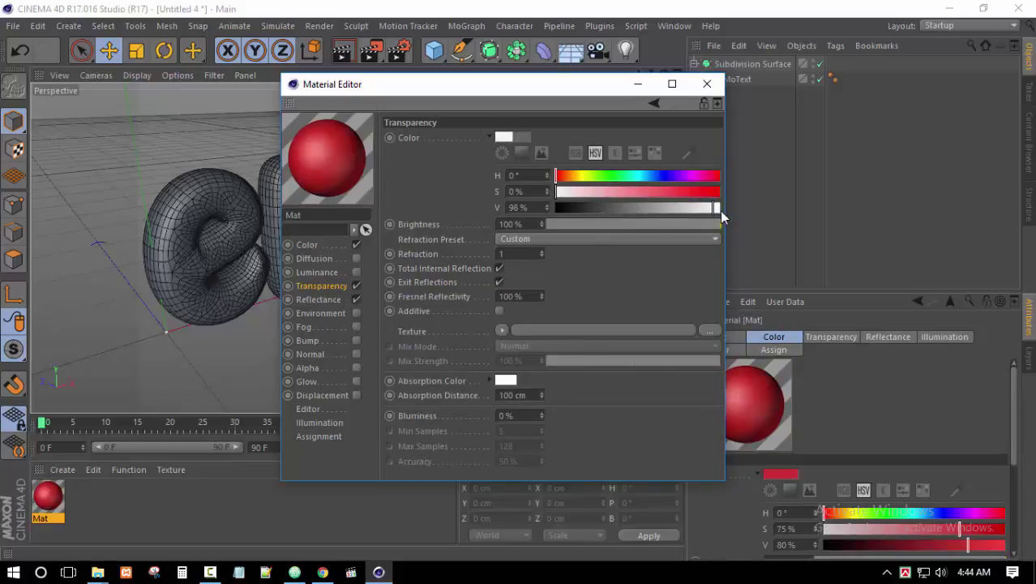
click(633, 227)
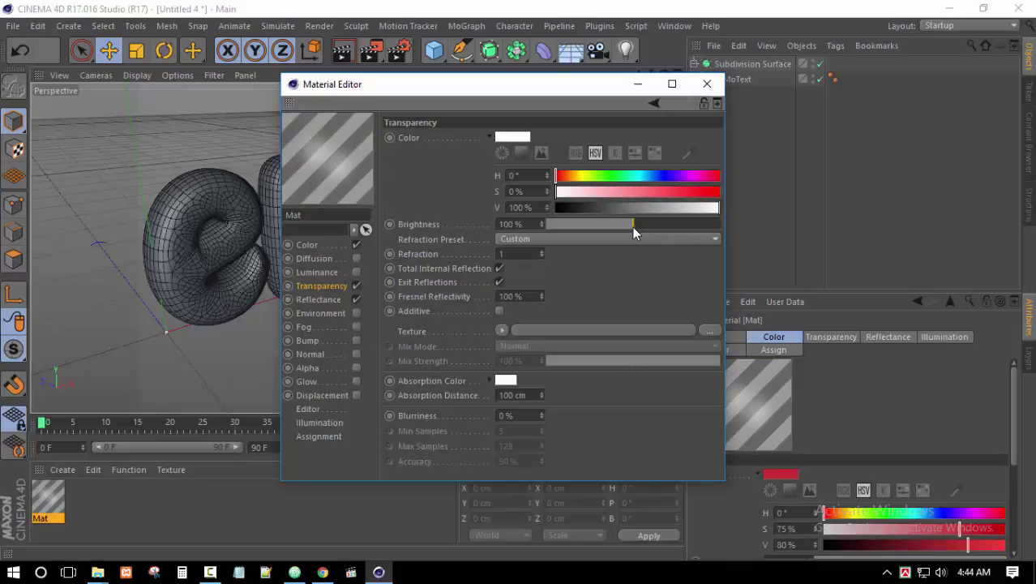
double_click(508, 225)
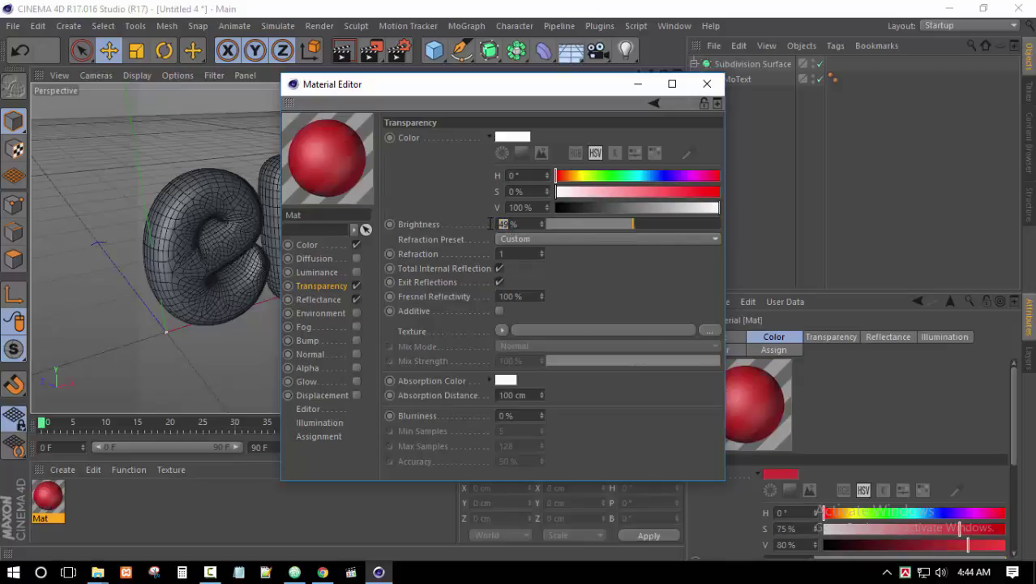
text(48)
key(Return)
click(326, 298)
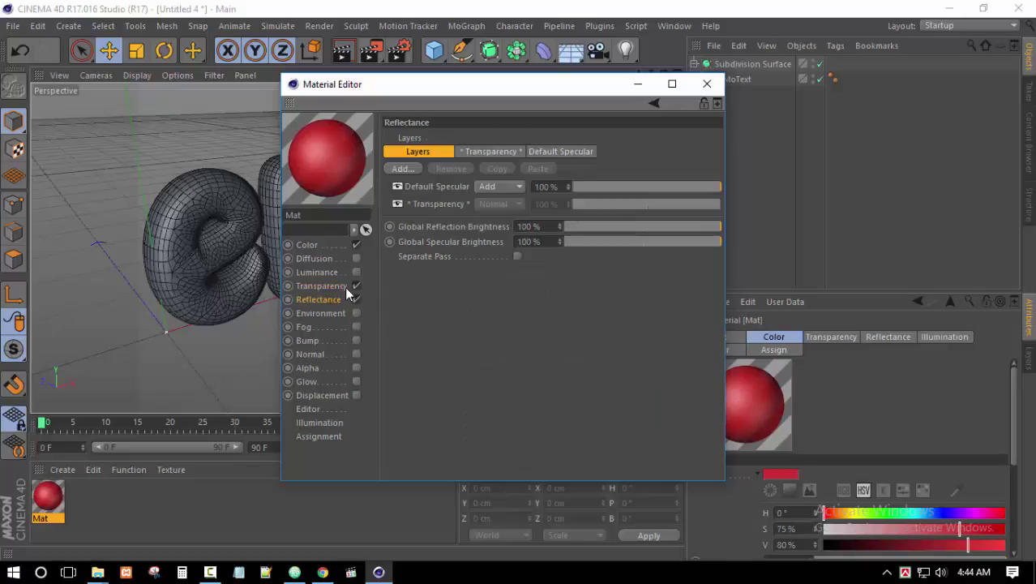
Add a Reflection (Legacy) layer and drag Layer 1's strength down to about 34%.
click(412, 170)
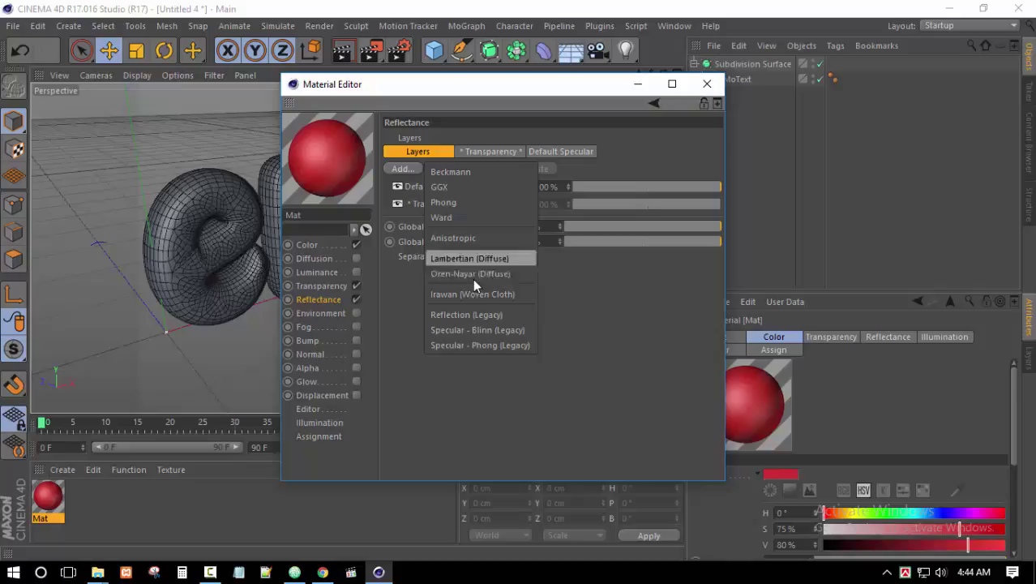
click(475, 315)
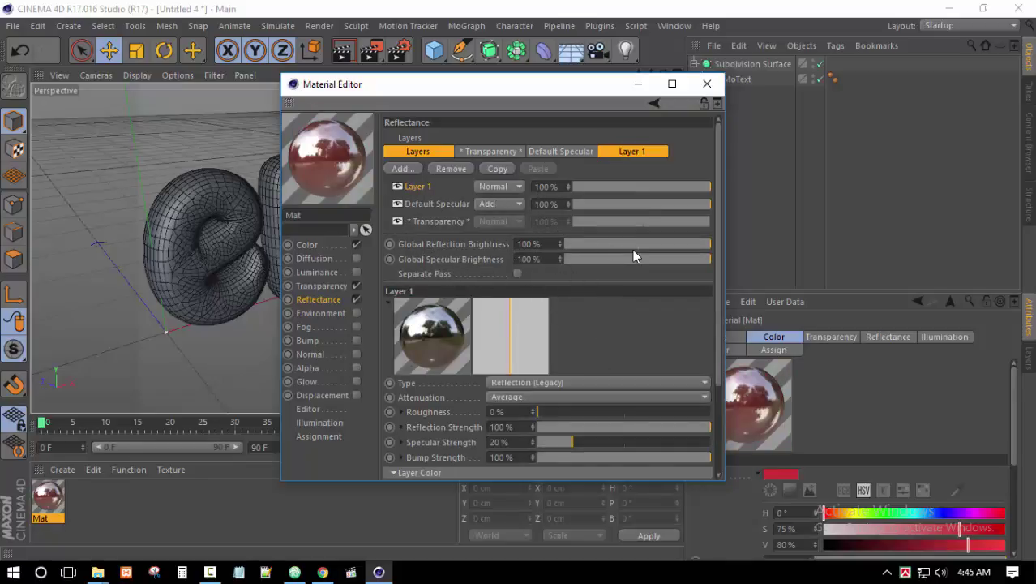
click(638, 186)
drag(635, 185, 621, 187)
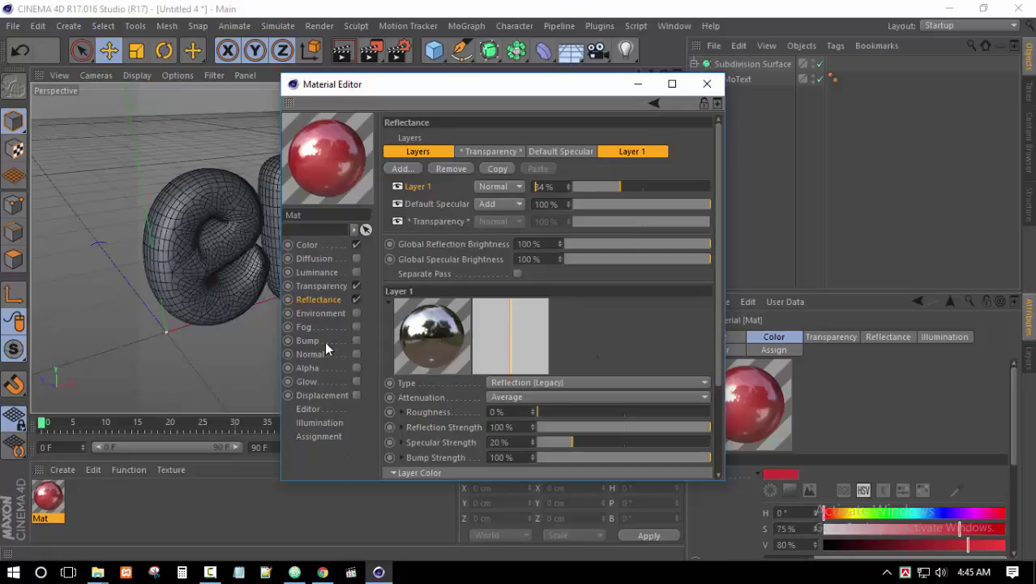
Enable Glow on Mat with outer strength 0% and inner strength 40%.
click(306, 382)
click(357, 381)
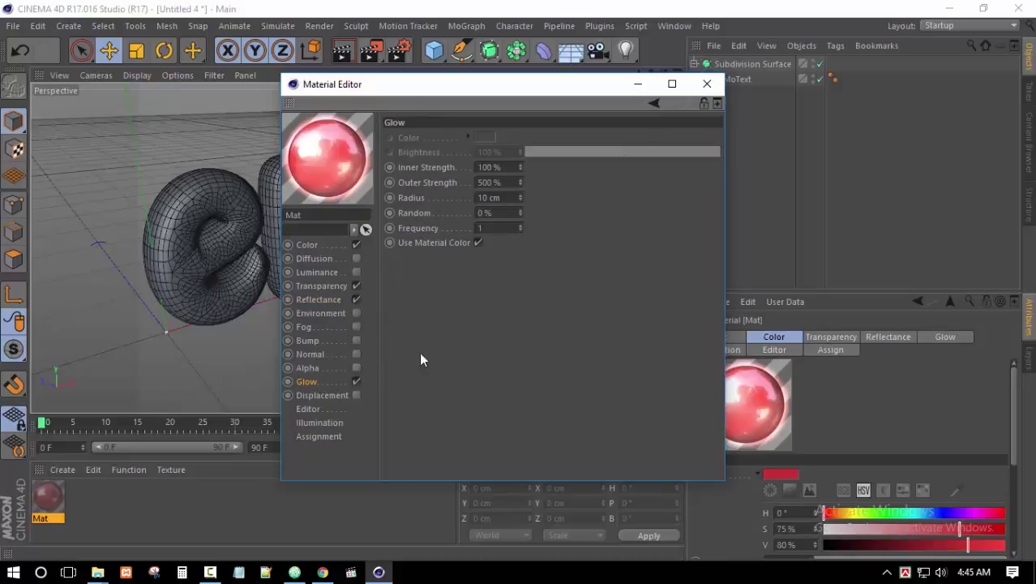
click(515, 181)
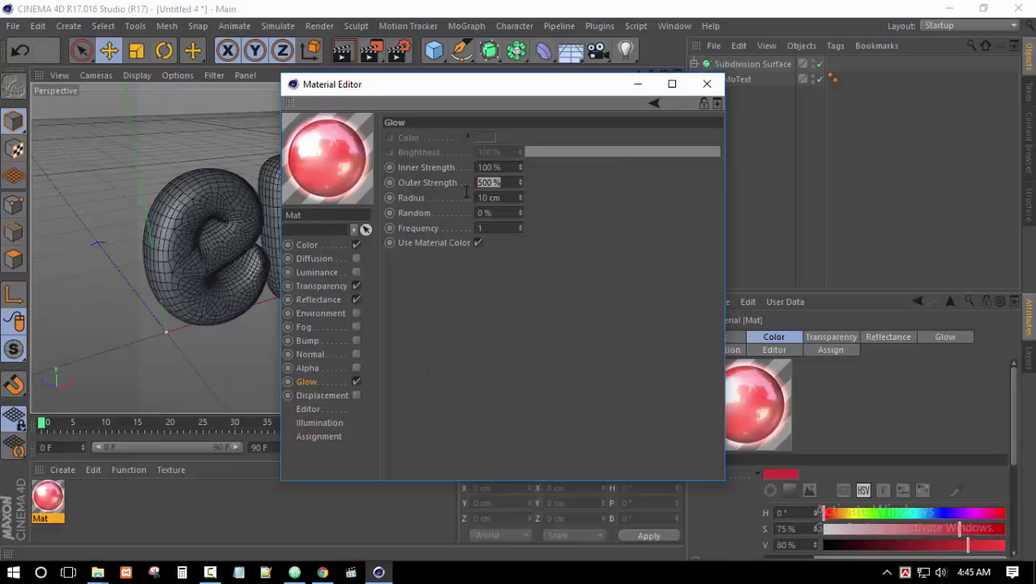
text(0)
key(Return)
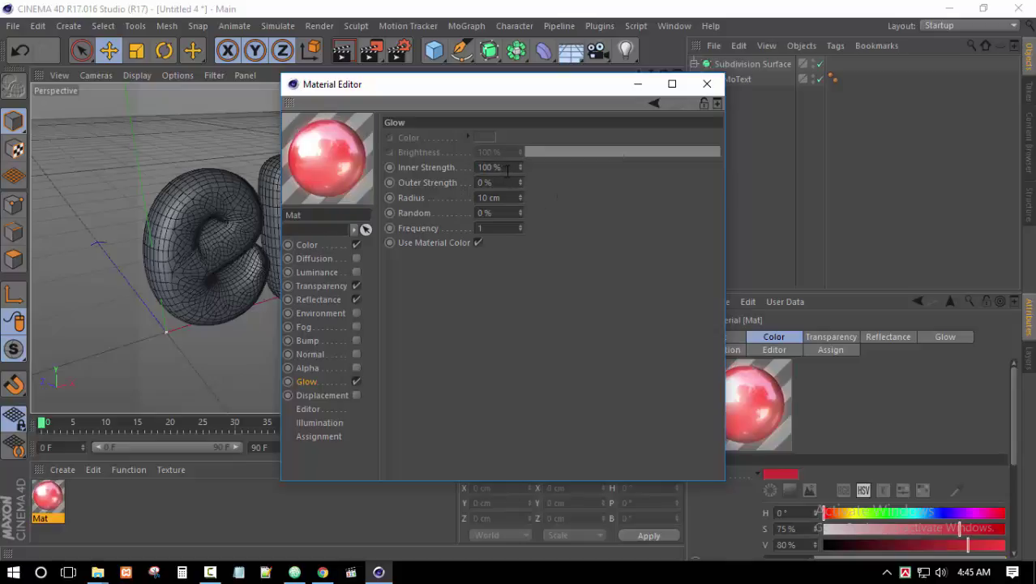
click(500, 167)
text(40)
key(Return)
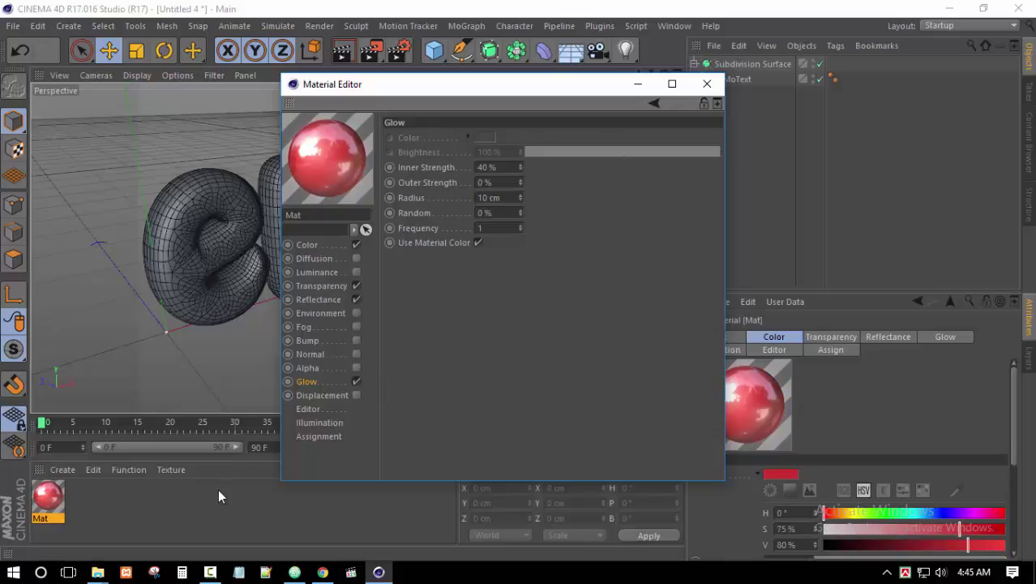
click(706, 84)
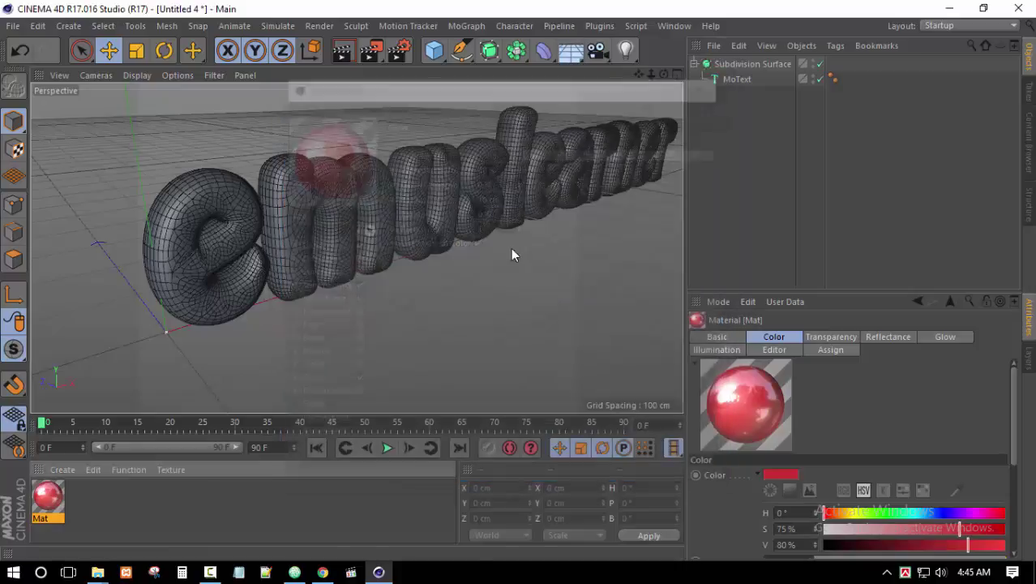
Reopen Mat and lower its global reflection brightness to about 50%.
double_click(48, 501)
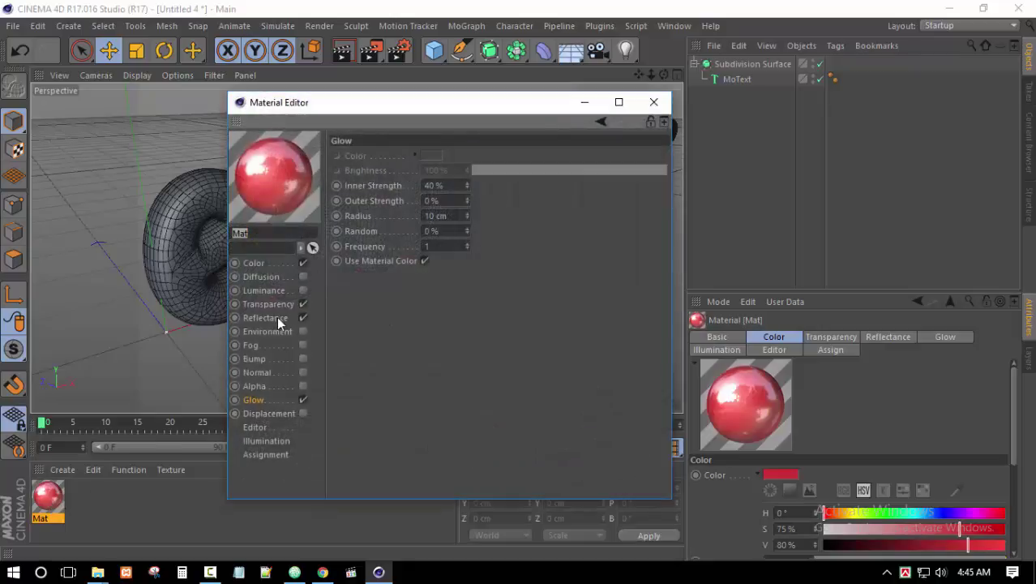
click(270, 318)
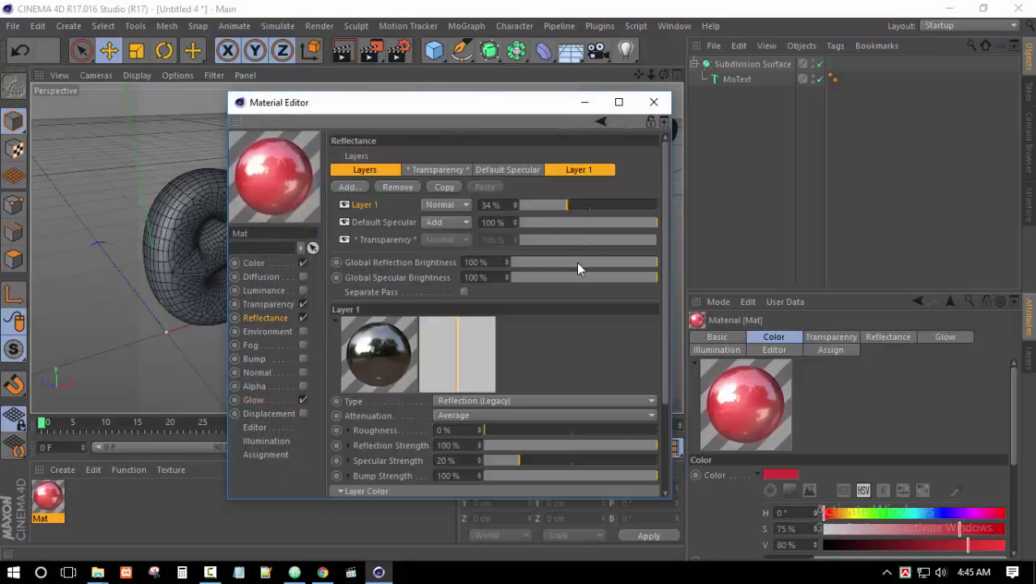
click(581, 262)
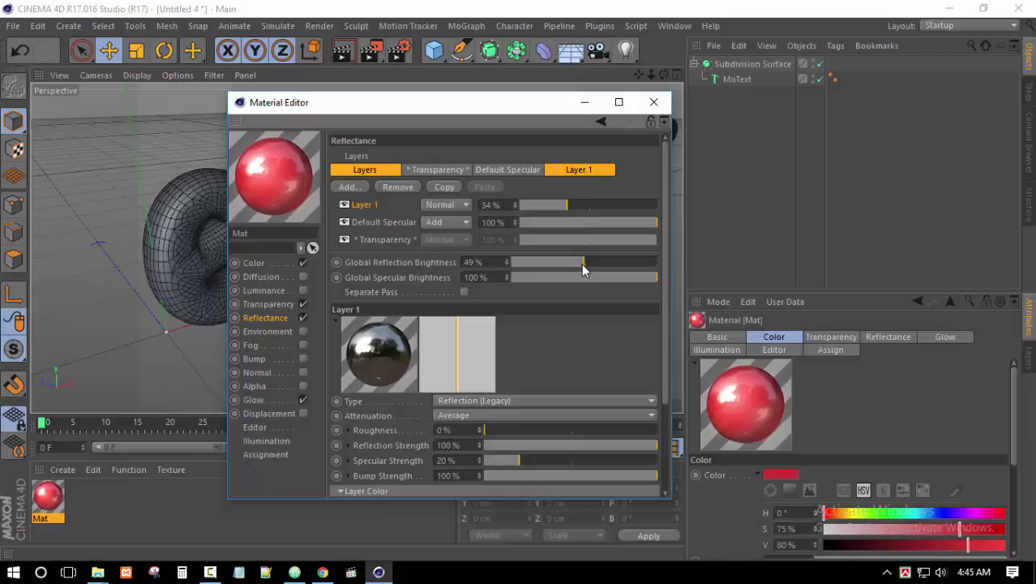
double_click(470, 262)
Drag the Mat material onto the emuslearner text, then deselect it.
click(654, 101)
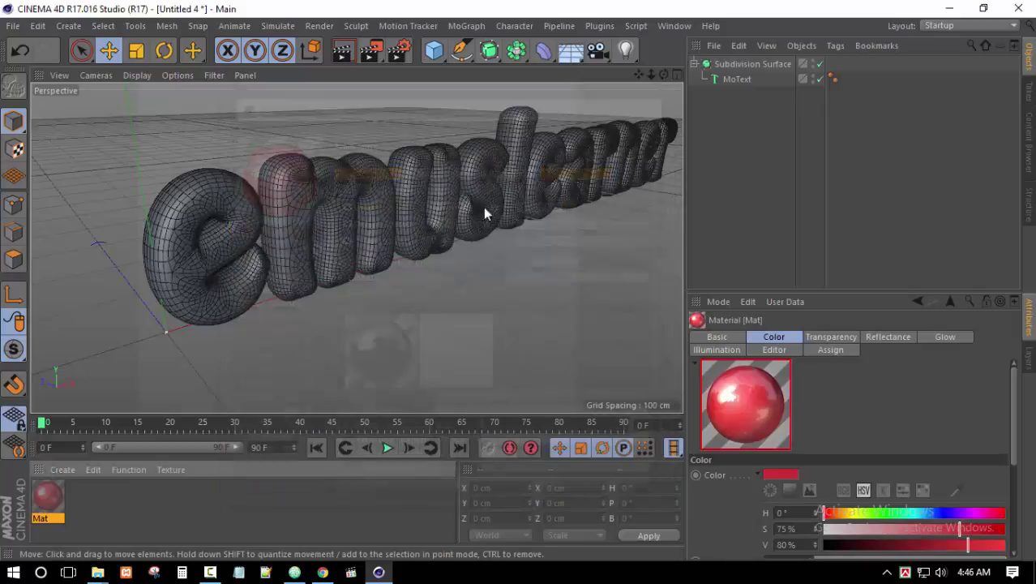
mouse_move(48, 496)
mouse_down()
mouse_move(296, 227)
mouse_move(289, 215)
mouse_up()
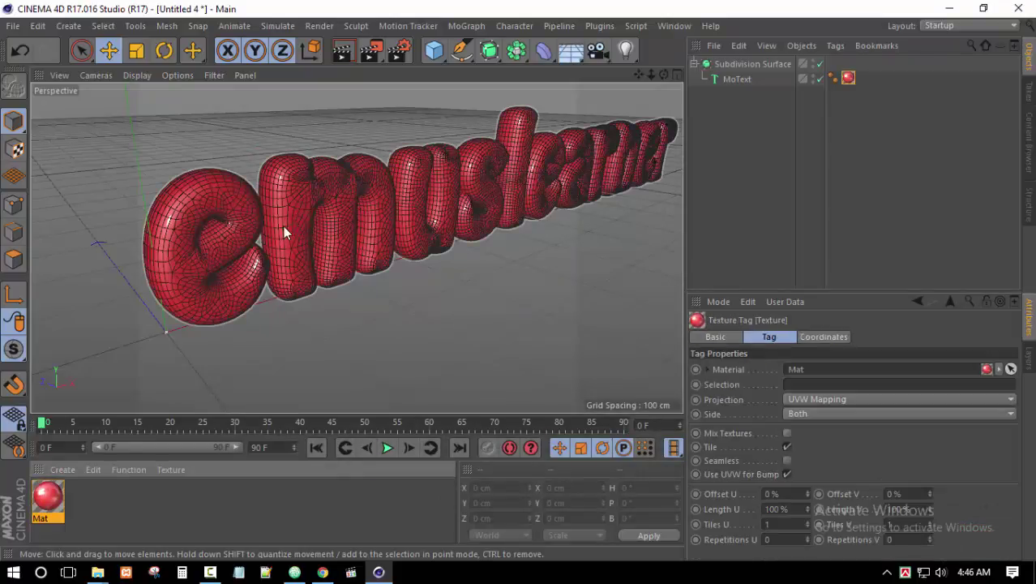
click(323, 381)
click(280, 249)
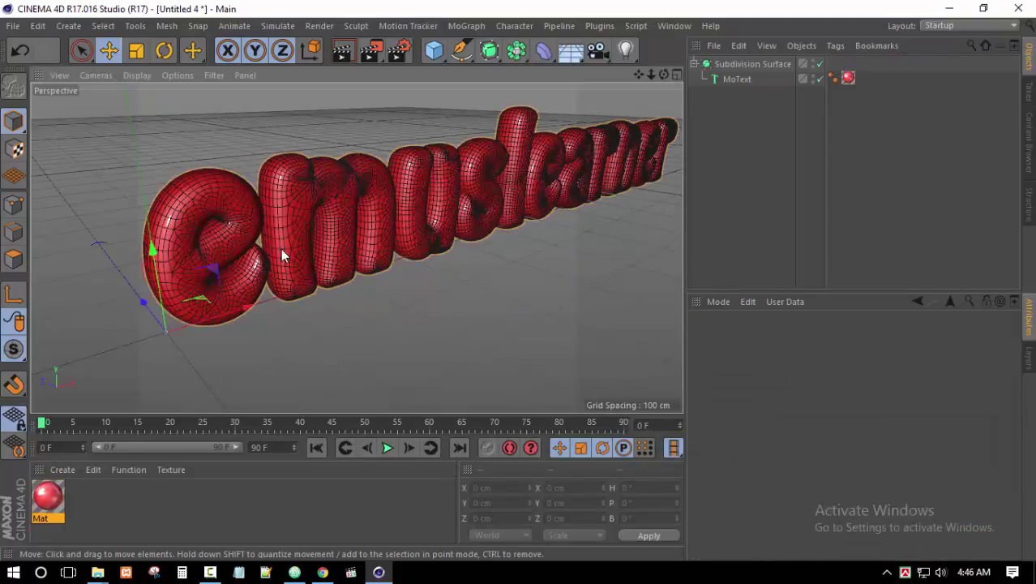
click(312, 331)
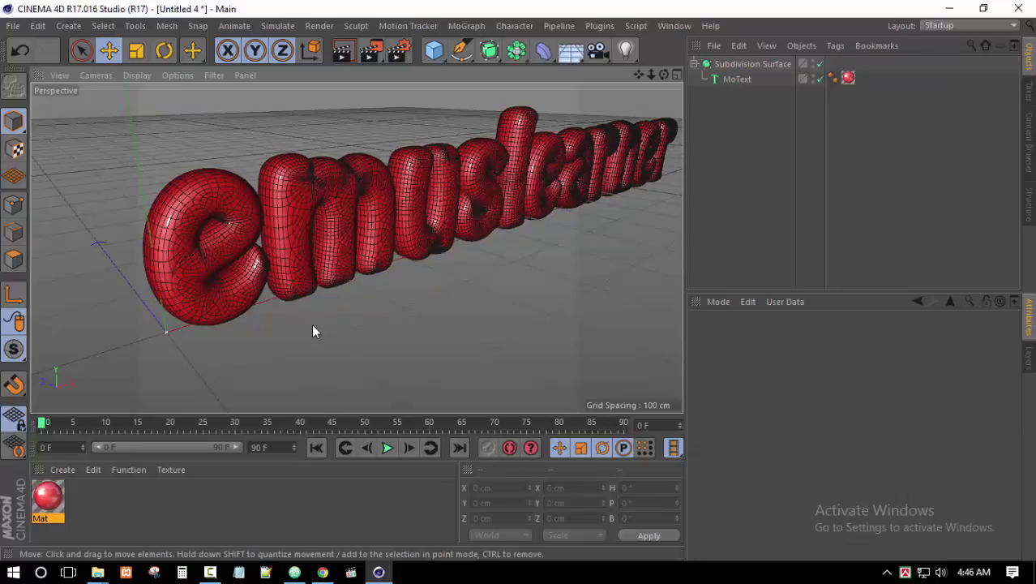
Add a Floor and a new Mat.1 material using download.jpg as its colour texture.
click(582, 60)
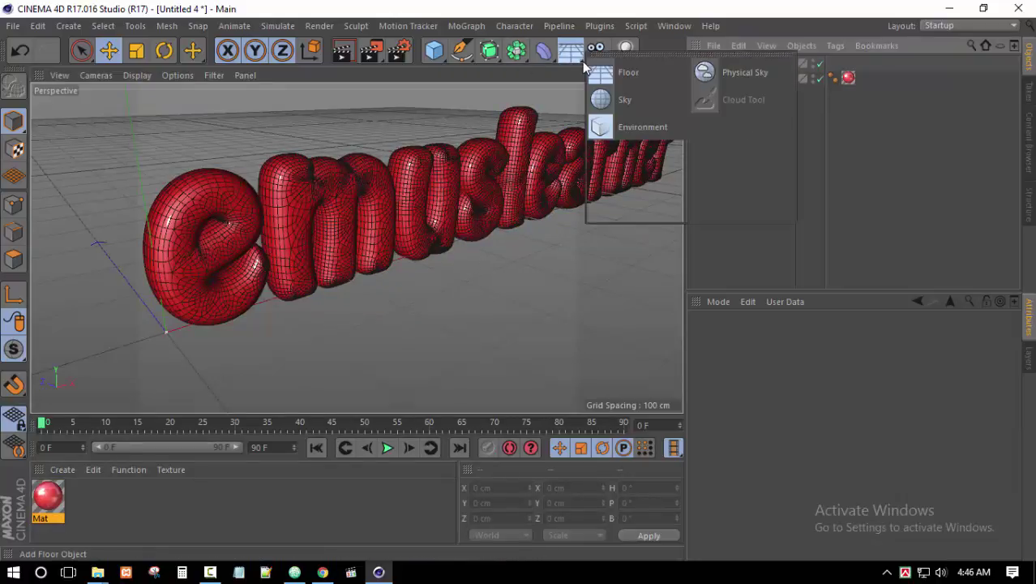
click(637, 75)
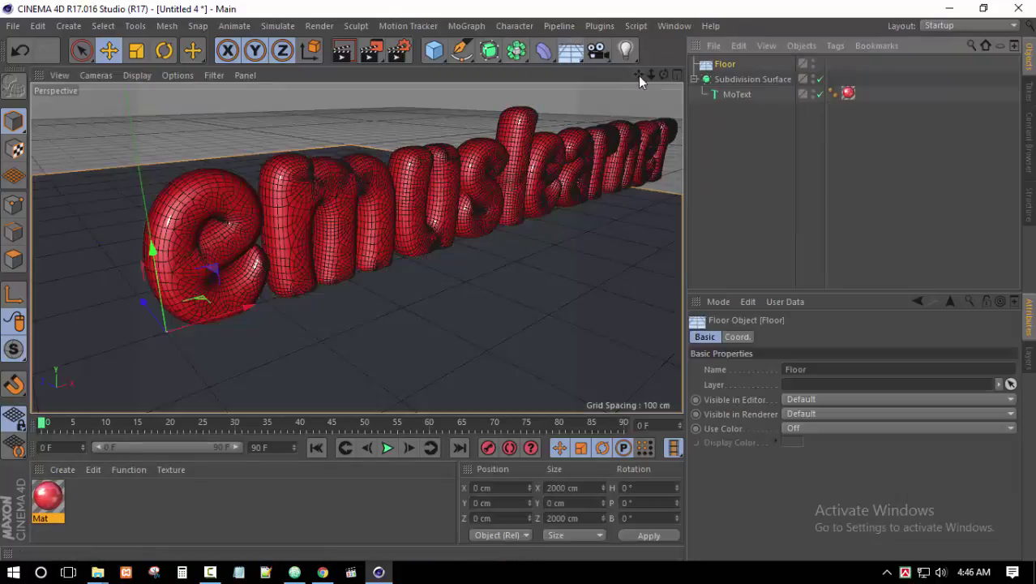
double_click(120, 497)
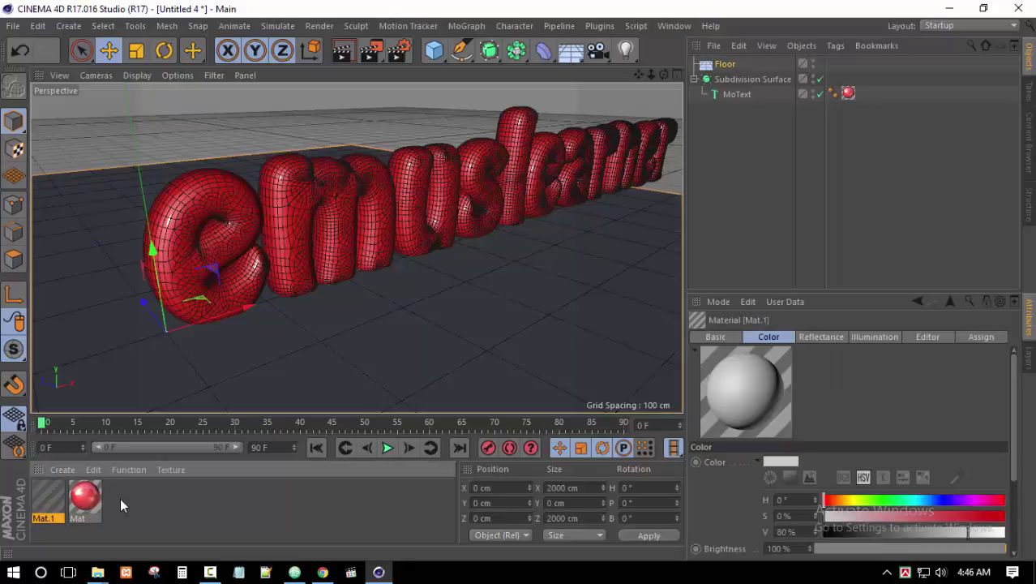
double_click(50, 496)
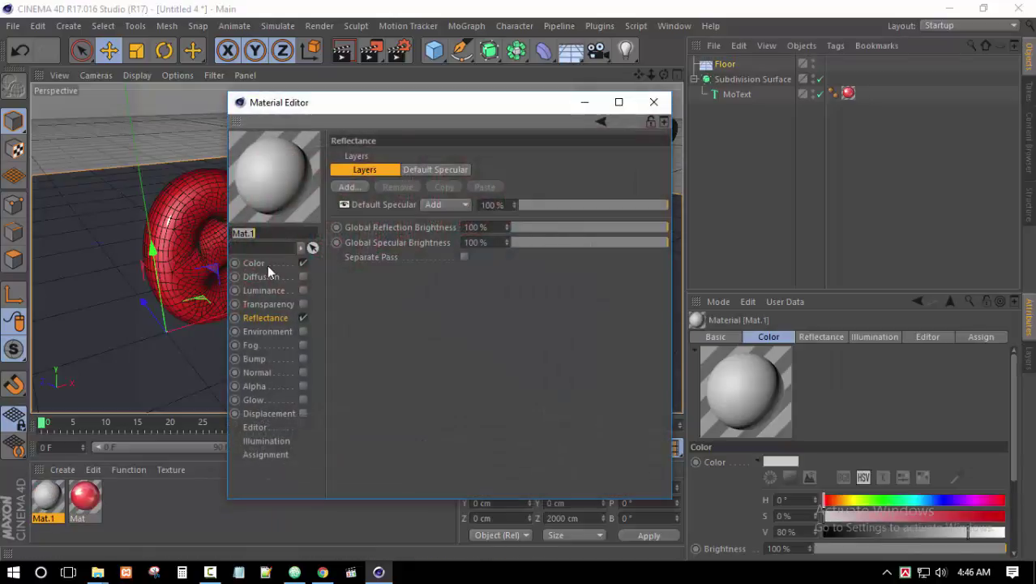
click(269, 264)
click(410, 262)
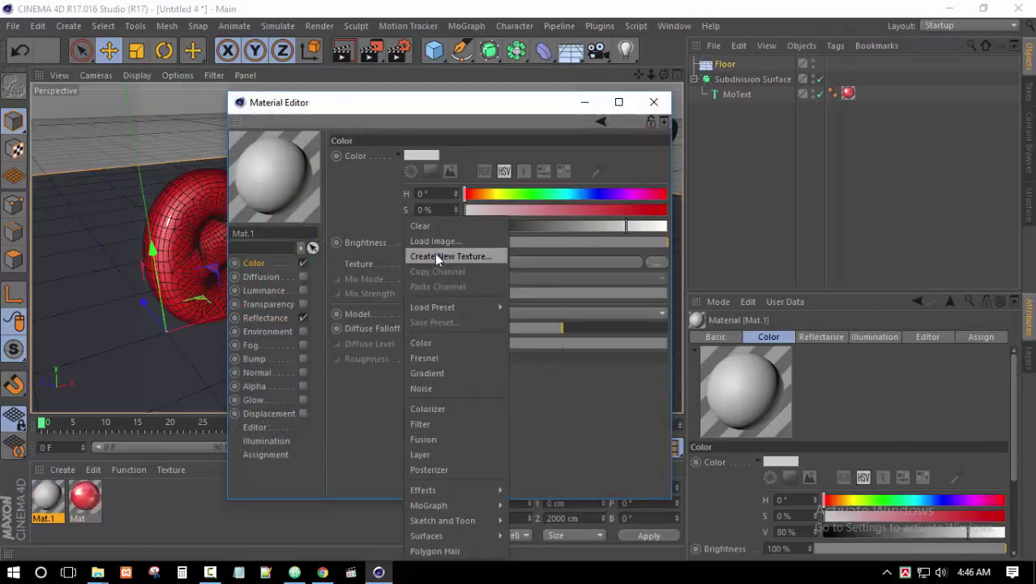
click(438, 243)
click(605, 214)
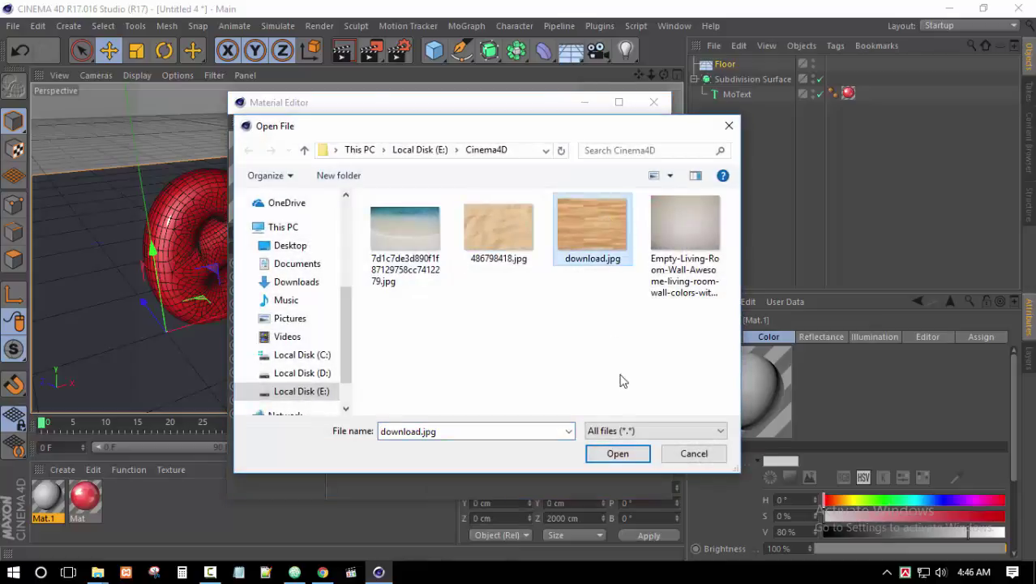
click(613, 457)
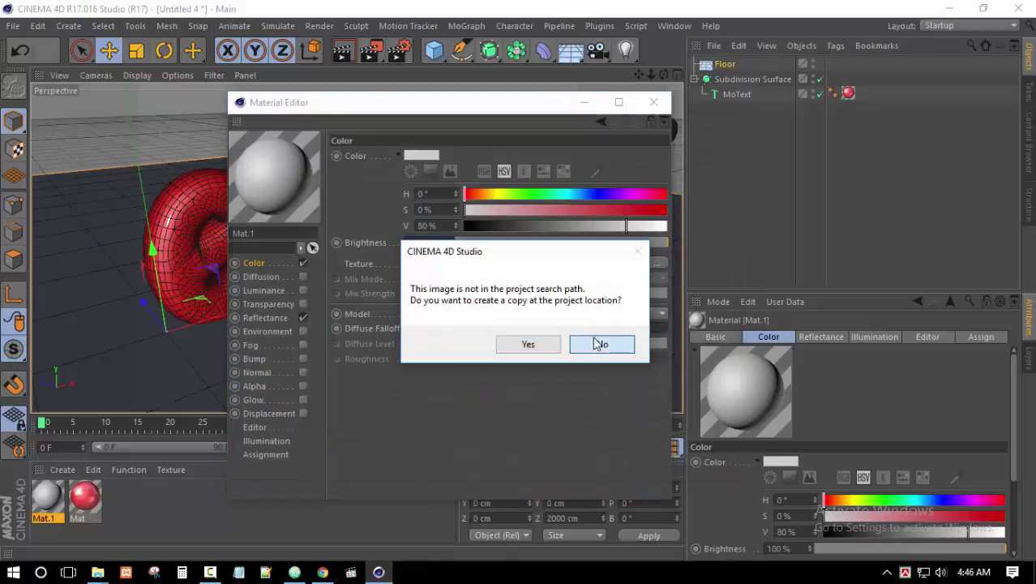
click(600, 343)
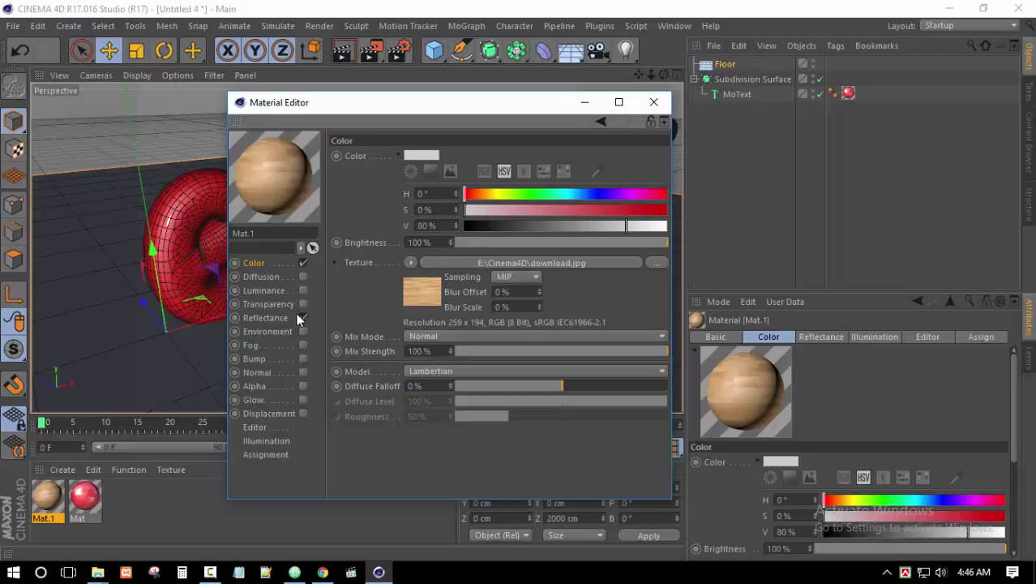
Give Mat.1 a Reflection (Legacy) layer at about 45% strength.
click(265, 317)
click(350, 188)
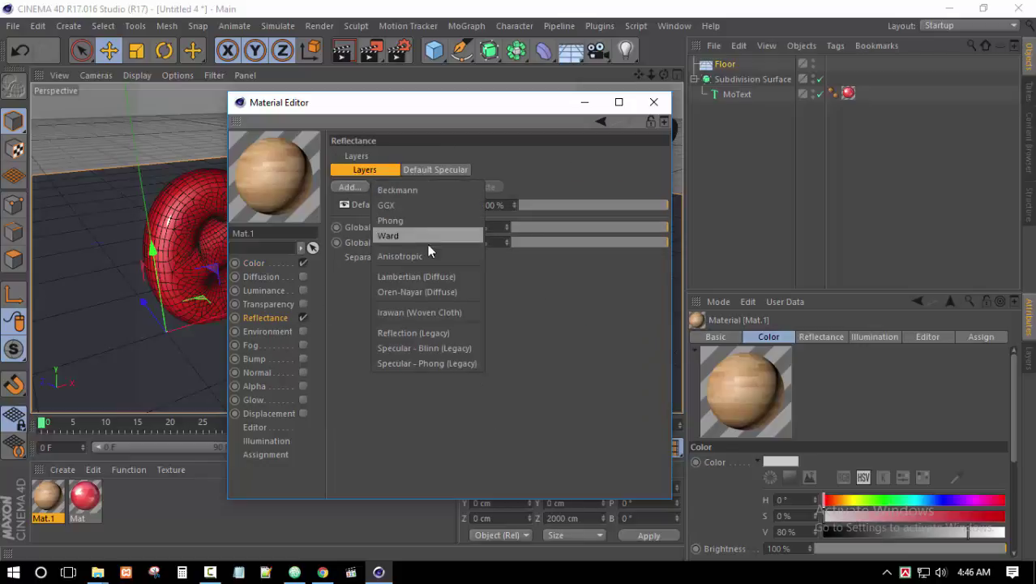
click(431, 333)
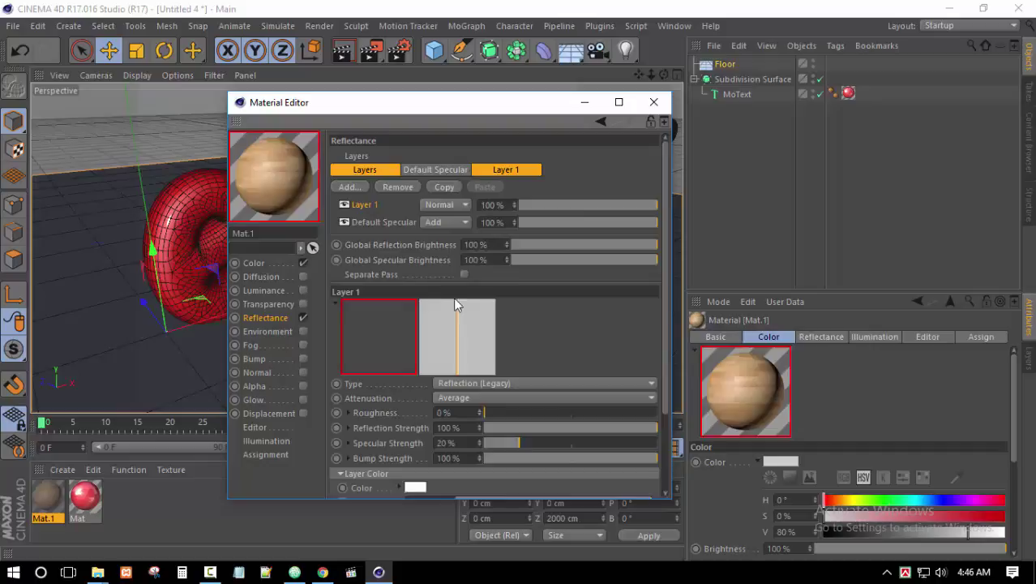
click(582, 208)
click(576, 244)
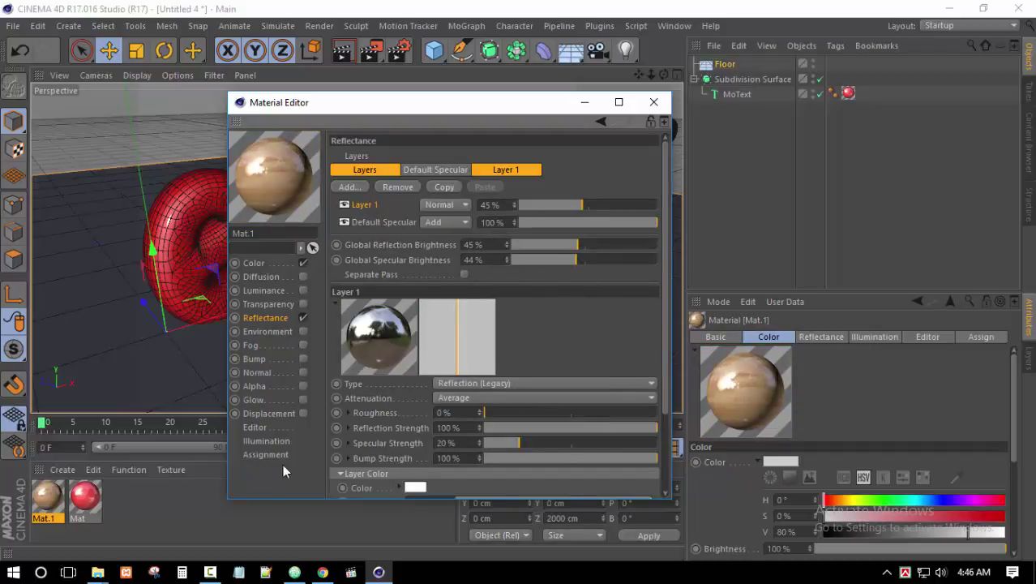
click(653, 101)
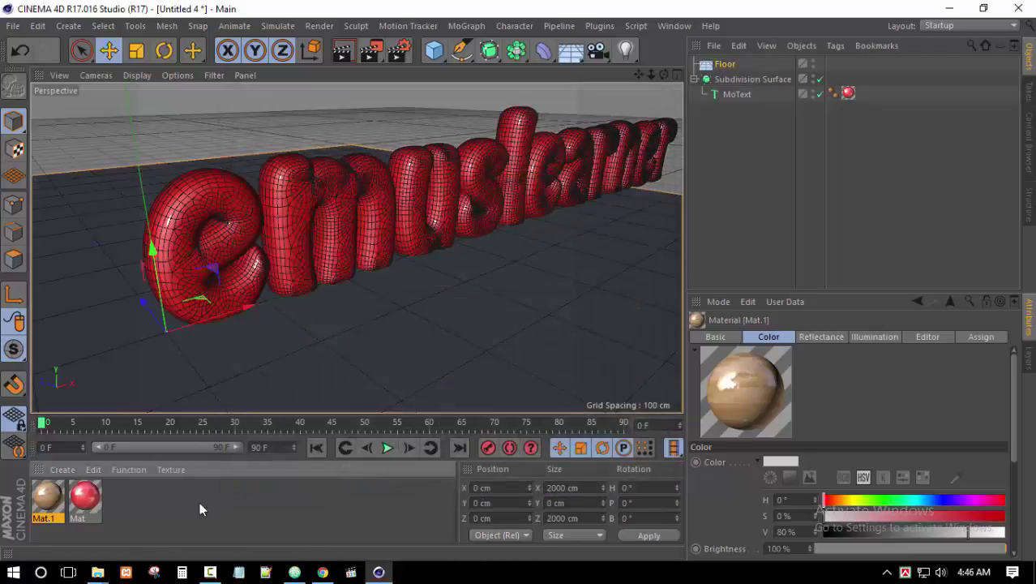
Apply Mat.1 to the floor and preview the wooden floor in a test render.
mouse_move(49, 496)
mouse_down()
mouse_move(467, 304)
mouse_move(470, 323)
mouse_up()
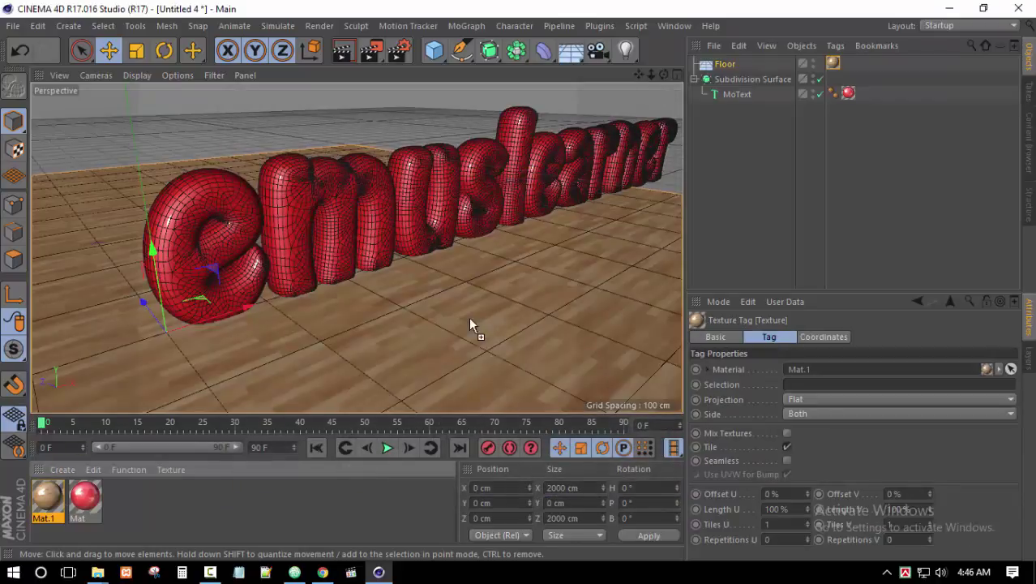
click(346, 57)
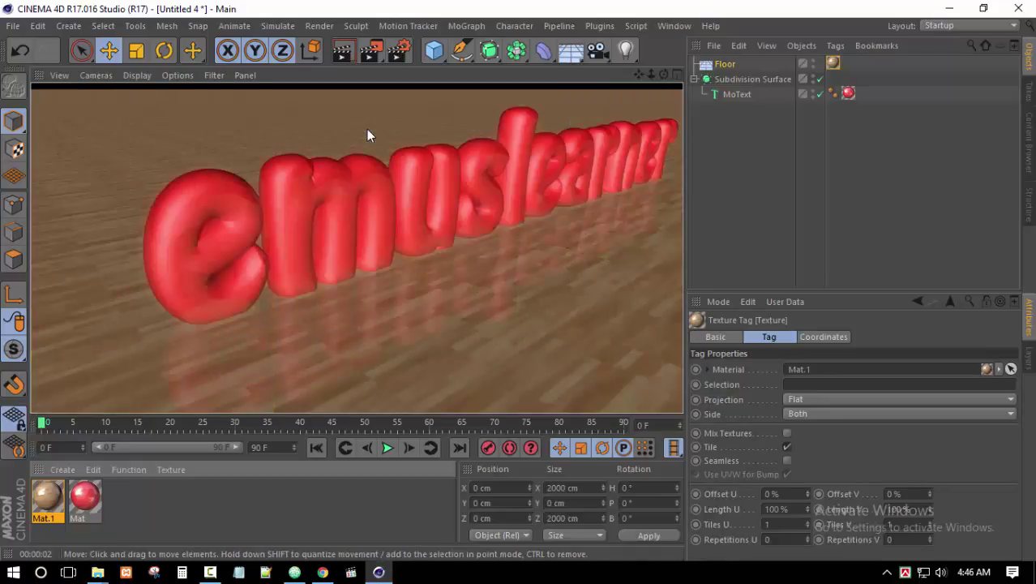
click(432, 315)
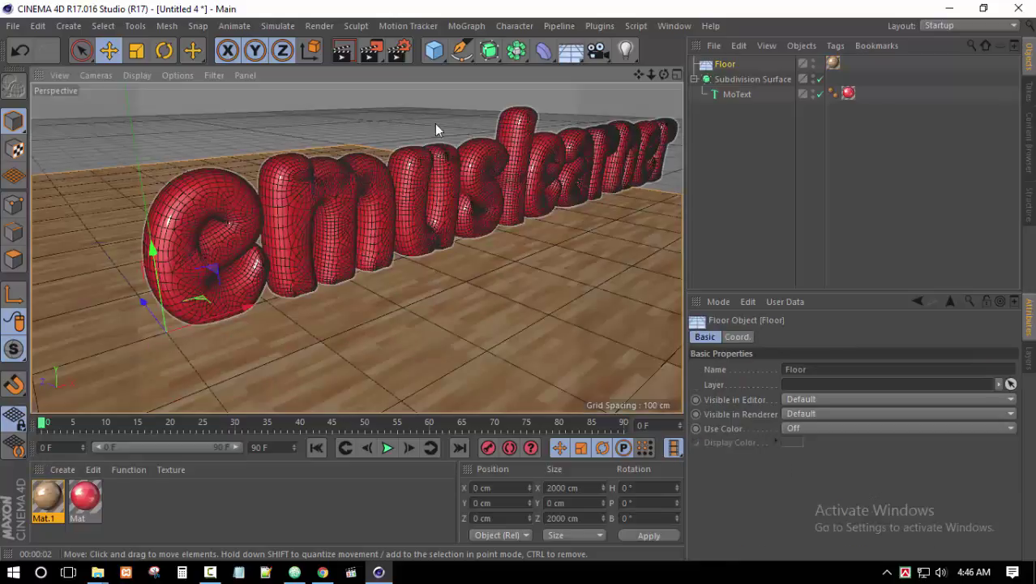
Add a Physical Sky to the scene and pull back to see the whole text.
click(582, 61)
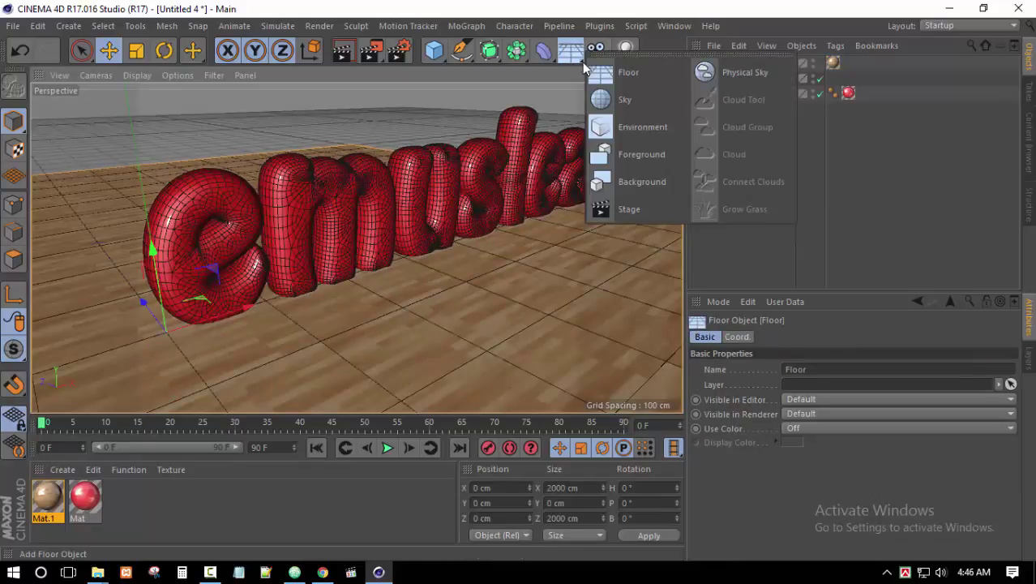
click(743, 80)
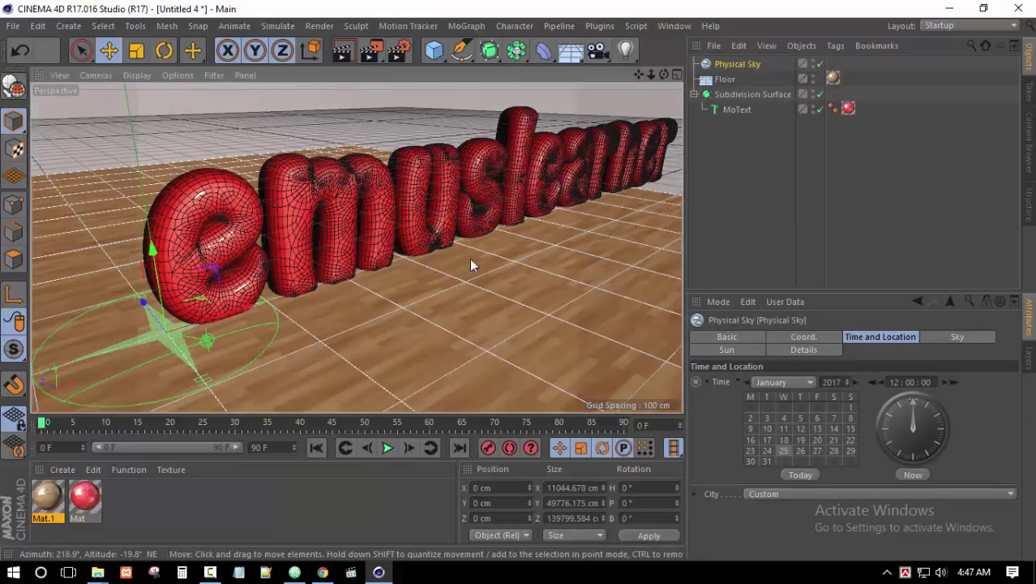
alt+drag(469, 259, 249, 257)
scroll(267, 267, down, 3)
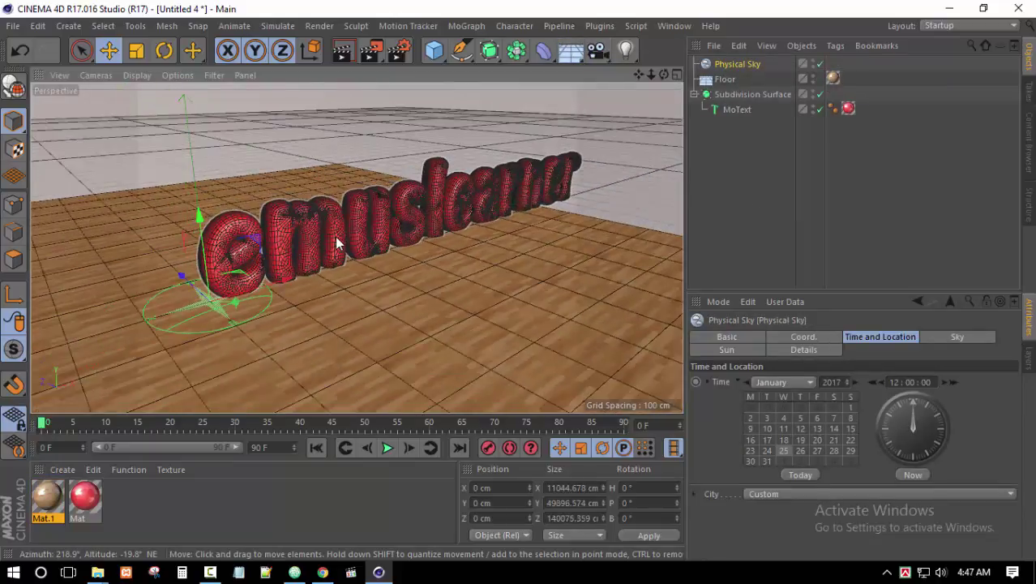
Move the Subdivision Surface text to the left and slightly up above the floor.
click(338, 242)
mouse_move(284, 278)
mouse_down()
mouse_move(44, 335)
mouse_move(428, 227)
mouse_up()
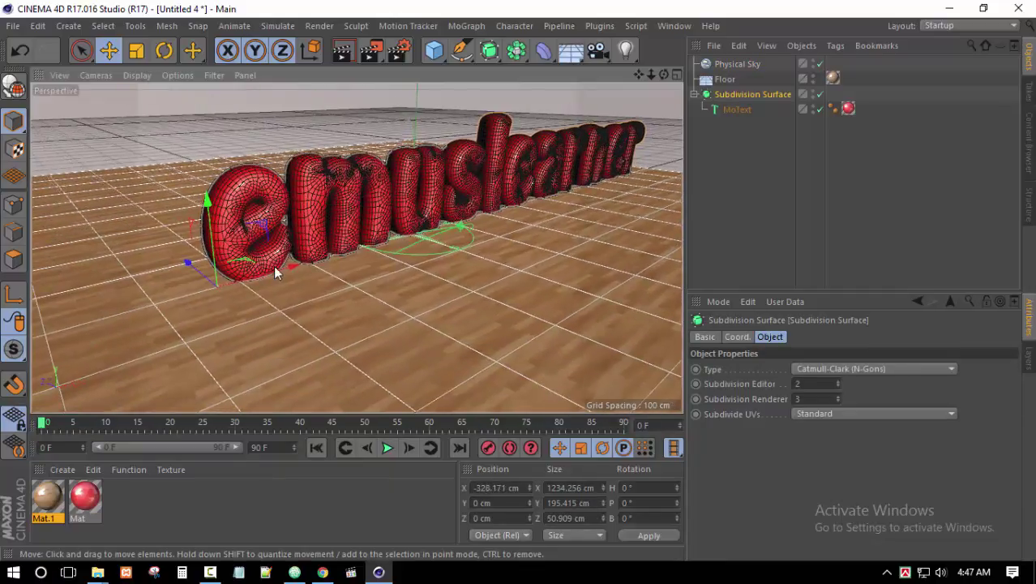
mouse_move(292, 268)
mouse_down()
mouse_move(204, 298)
mouse_move(377, 177)
mouse_up()
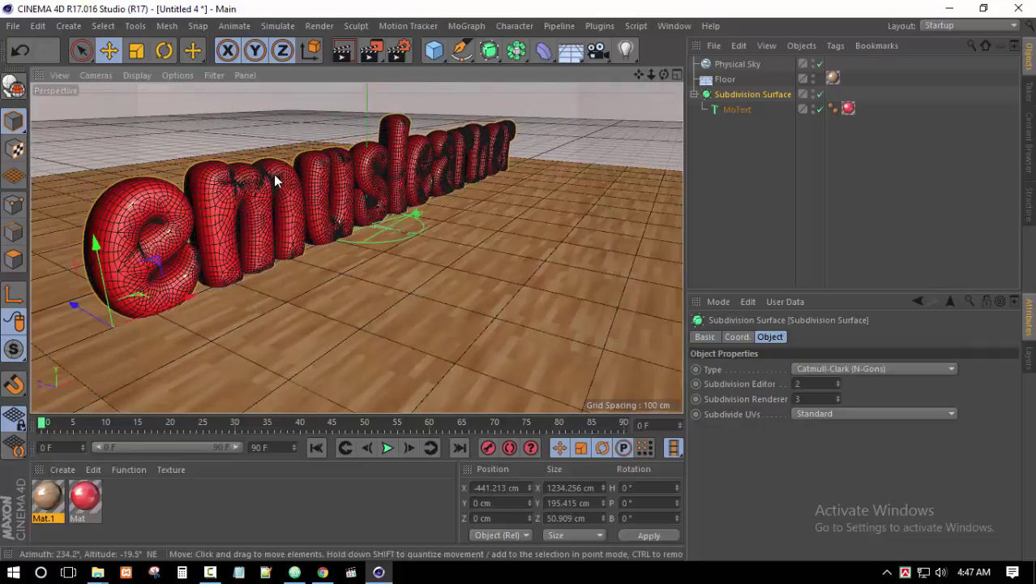
drag(95, 248, 92, 239)
Add an Ambient Occlusion effect in Render Settings.
click(400, 53)
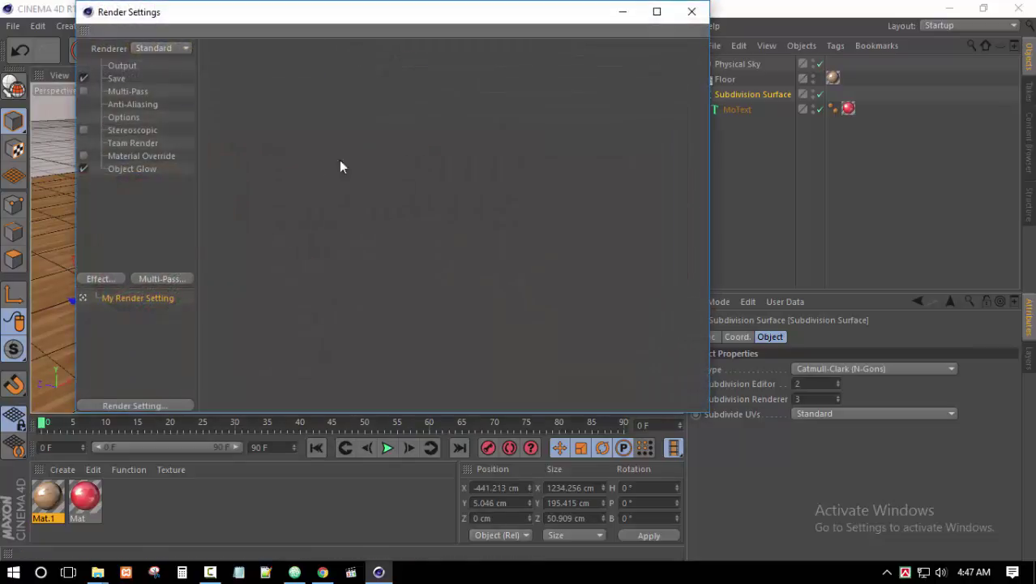
click(114, 278)
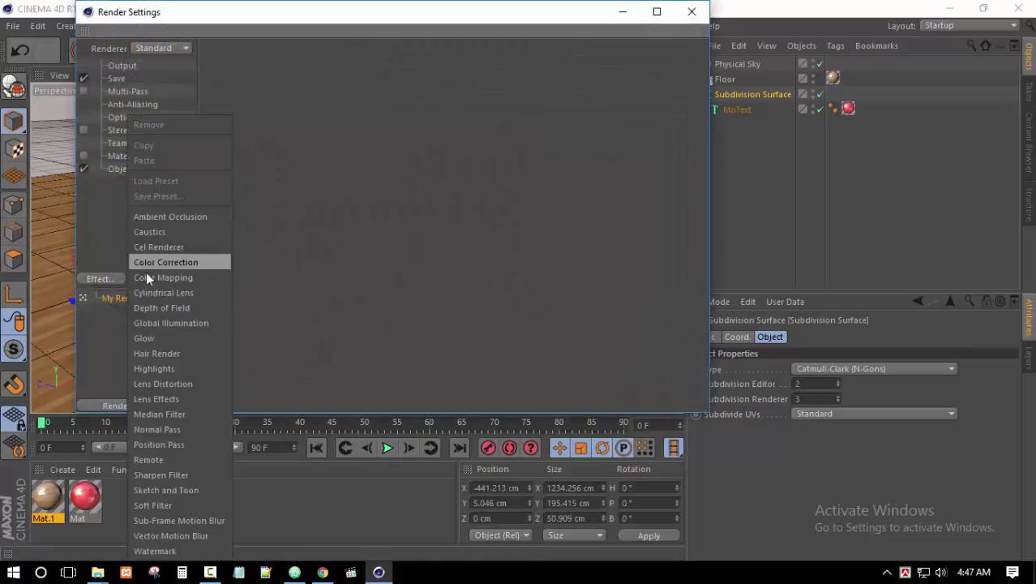
click(144, 214)
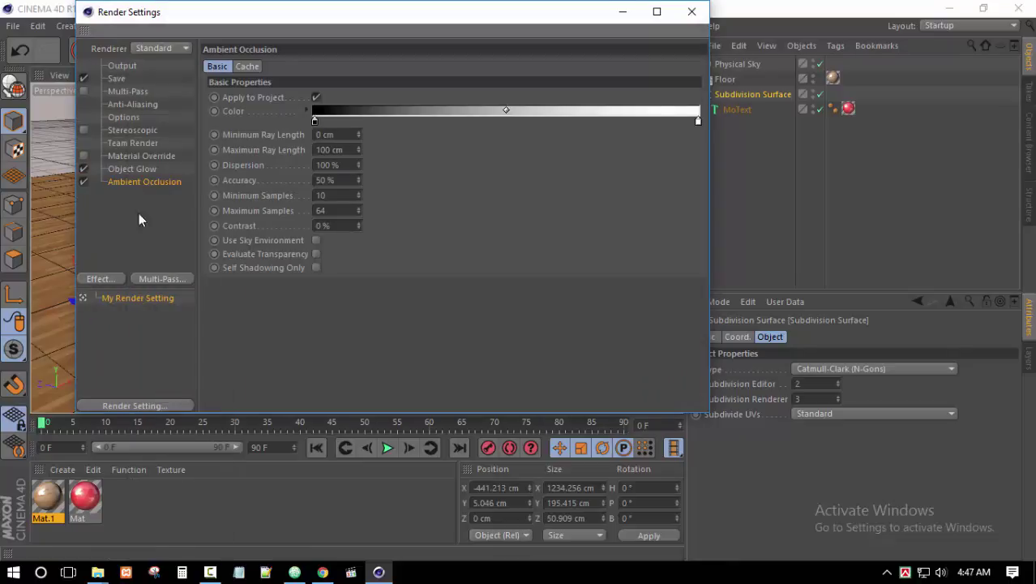
click(691, 11)
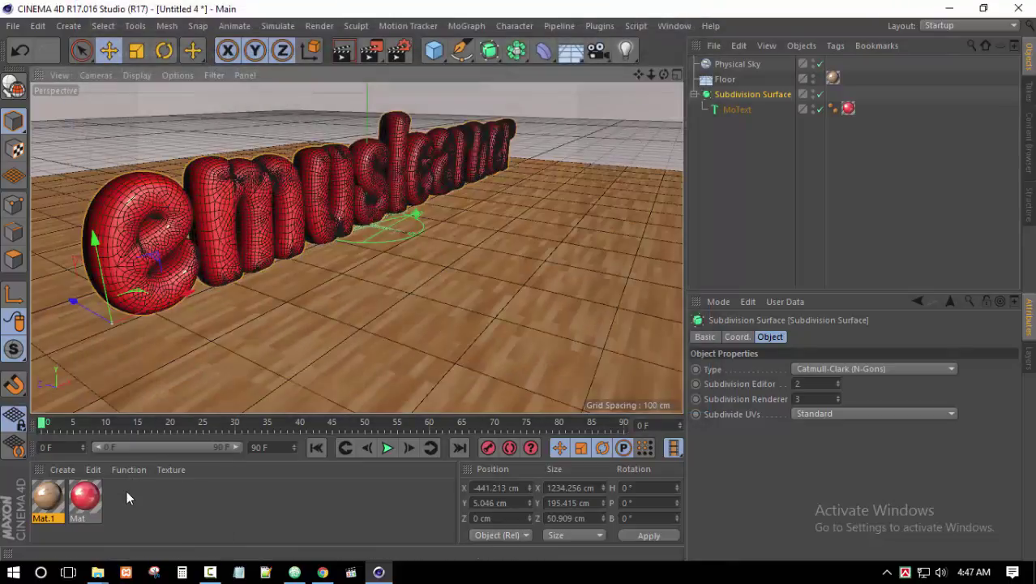
Set Mat's reflection layer to 42%, global reflection to ~41% and specular to ~49%.
double_click(86, 496)
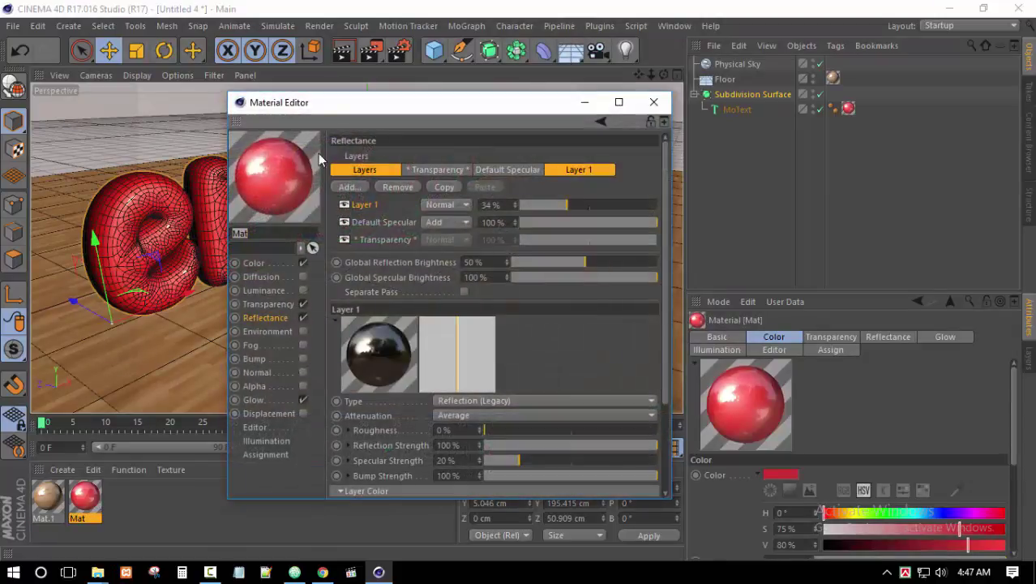
drag(332, 103, 288, 85)
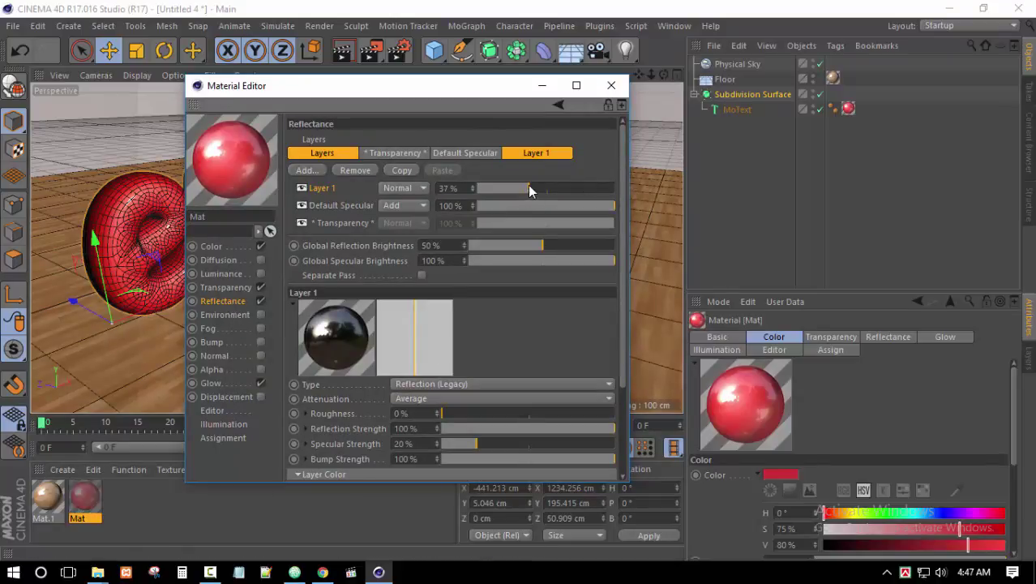
drag(528, 191, 535, 186)
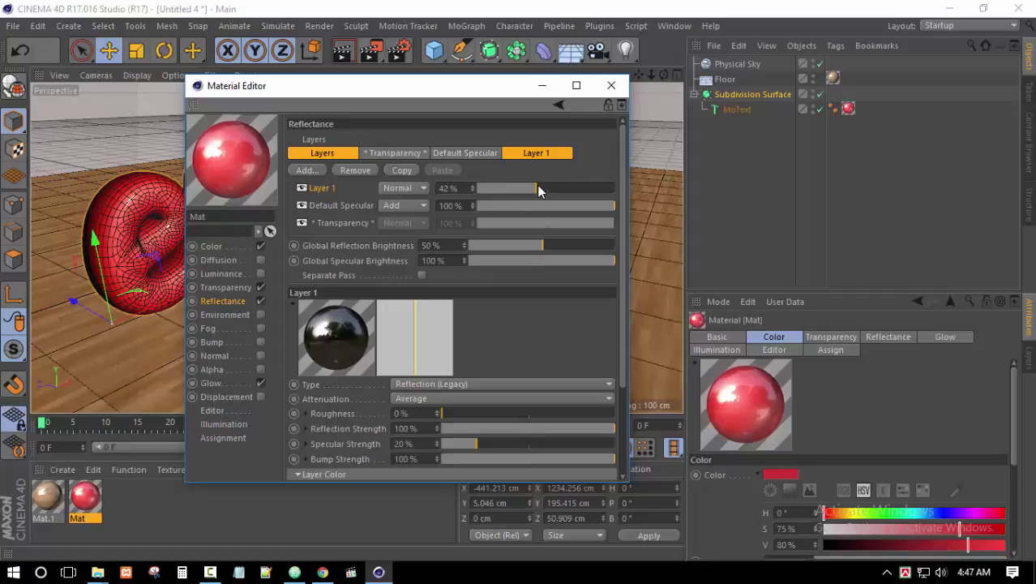
click(538, 260)
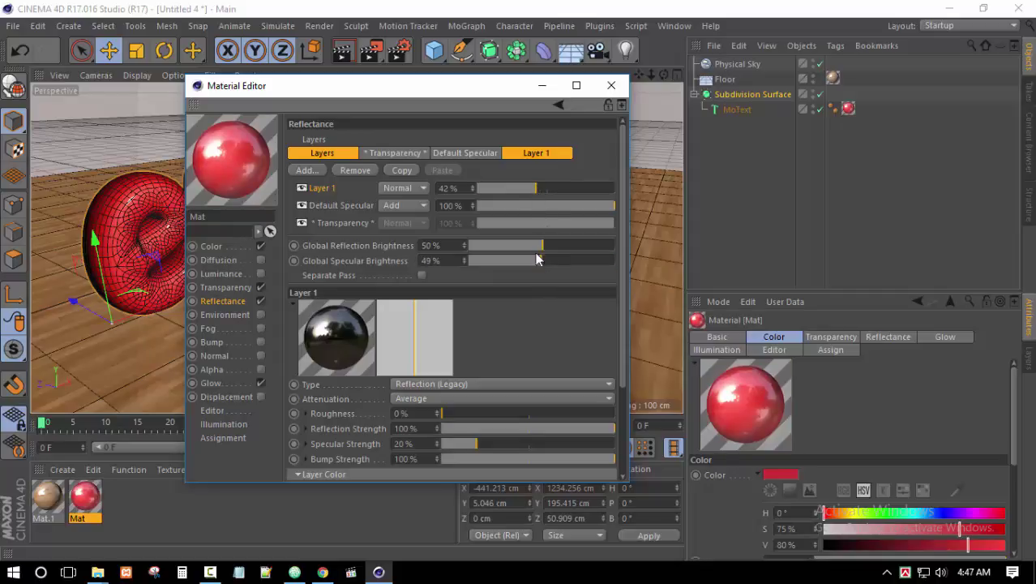
drag(541, 246, 530, 253)
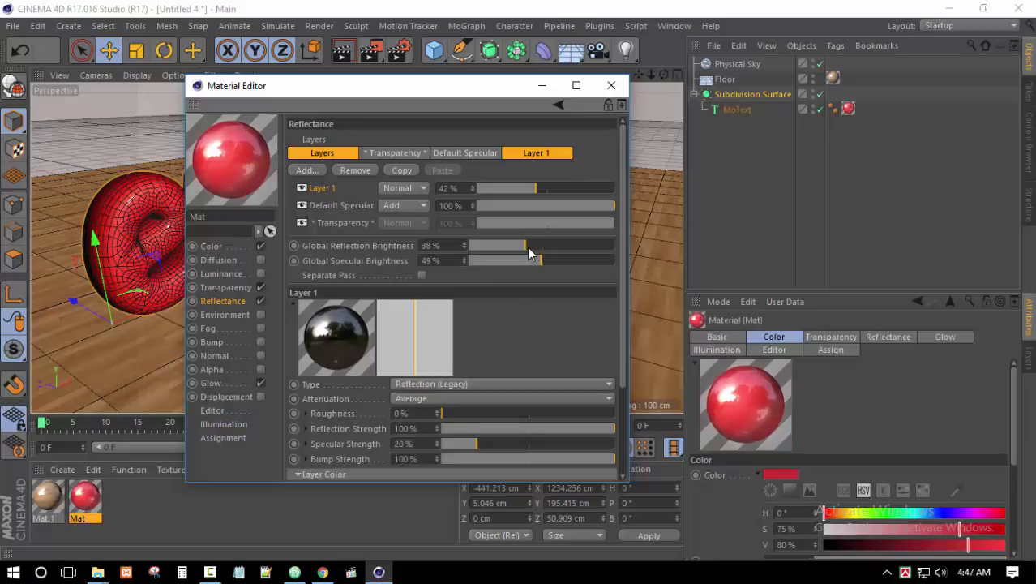
click(214, 246)
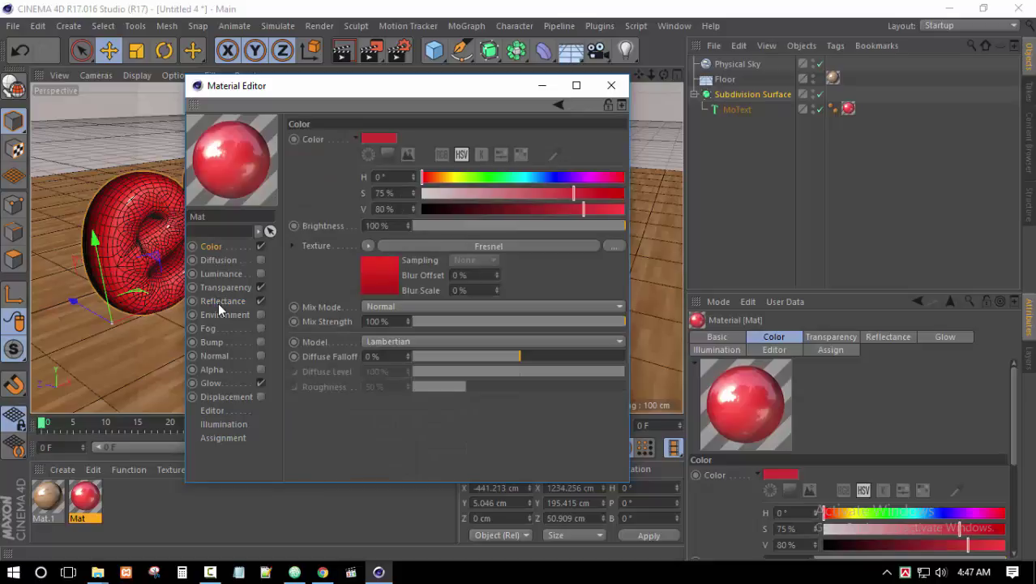
click(612, 86)
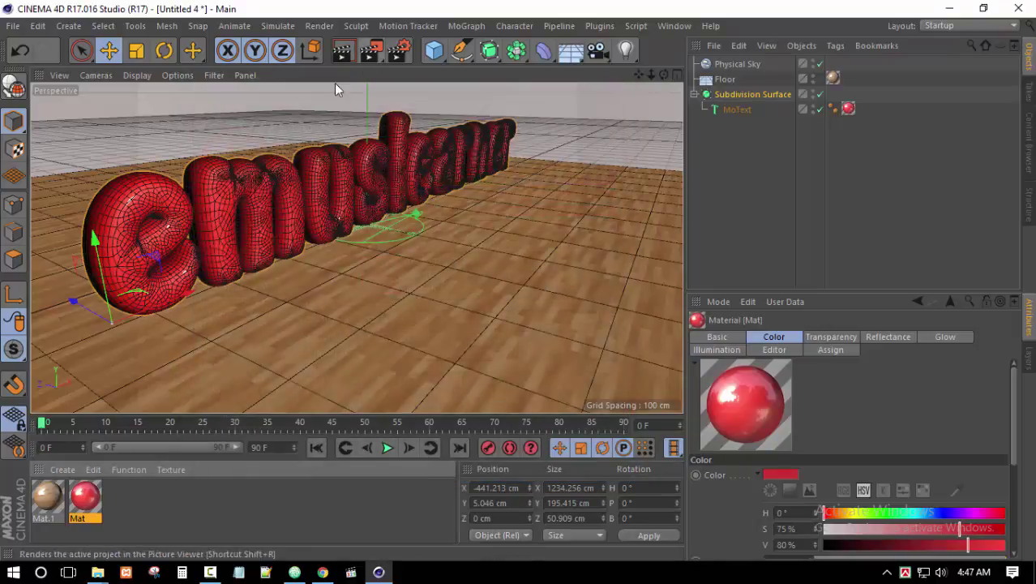
Render the viewport to preview the glossy red 'emuslearner' text reflected on the wooden floor.
click(343, 54)
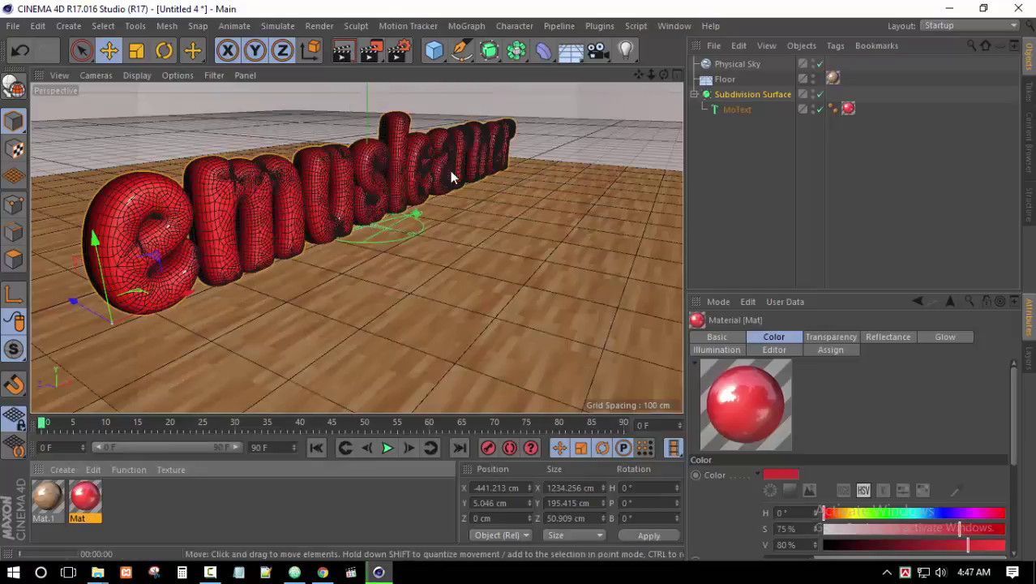